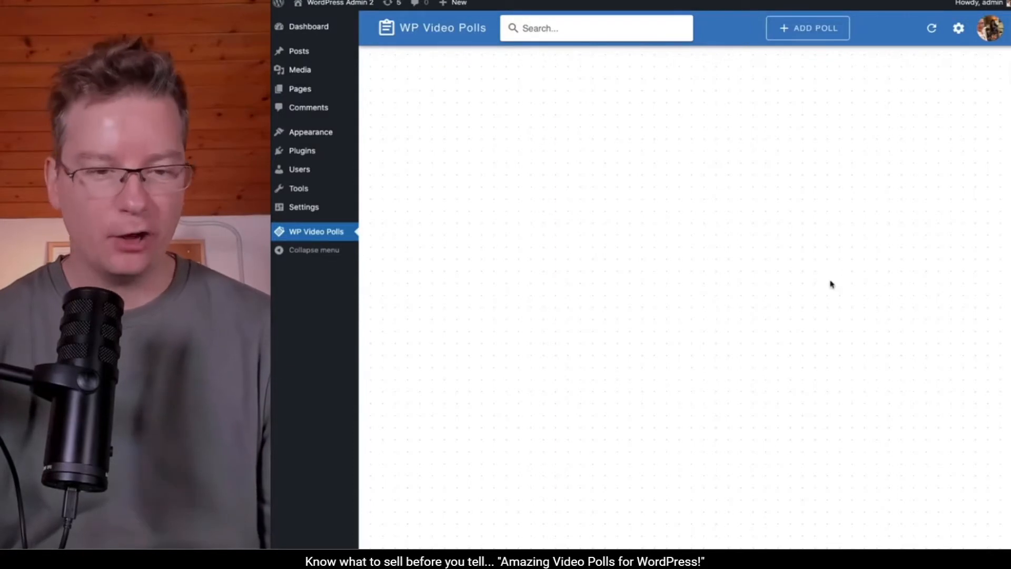
Add a new video poll named "My First Video Poll", leaving its description empty.
{"action": "left_click", "coordinate": [803, 29]}
{"action": "type", "text": "My Firs"}
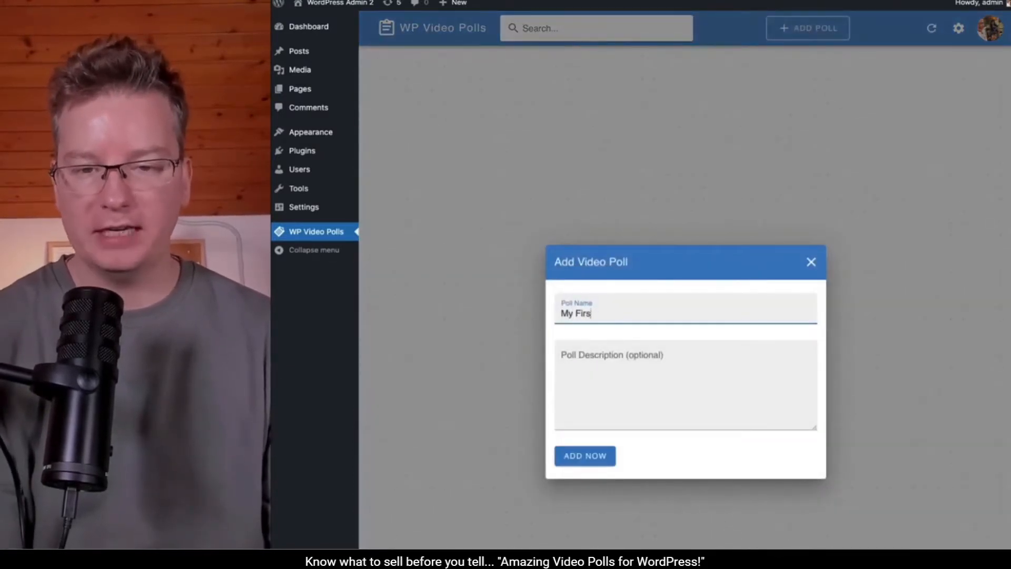
{"action": "type", "text": "t Video Poll"}
{"action": "key", "text": "Tab"}
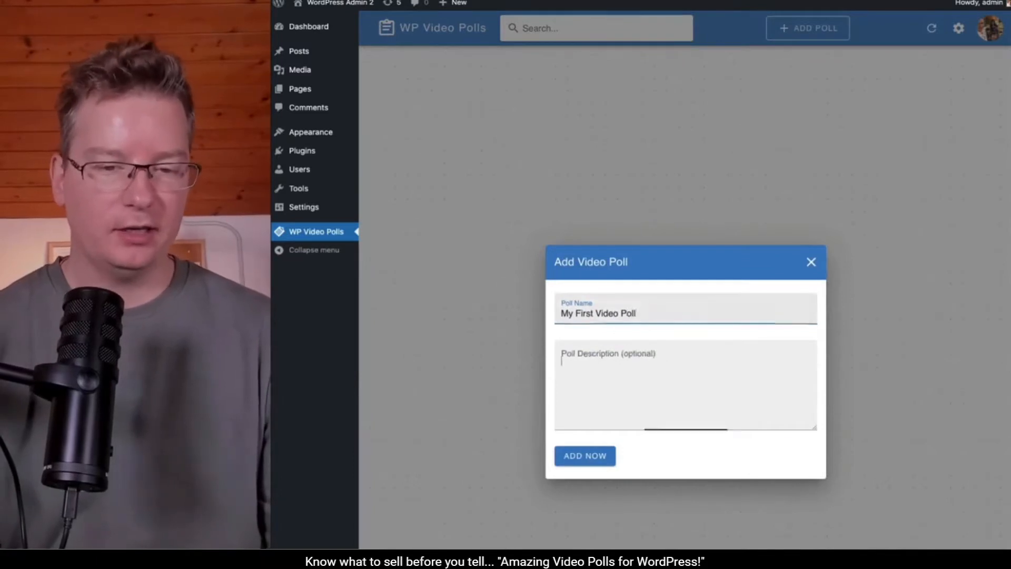
{"action": "left_click", "coordinate": [583, 457]}
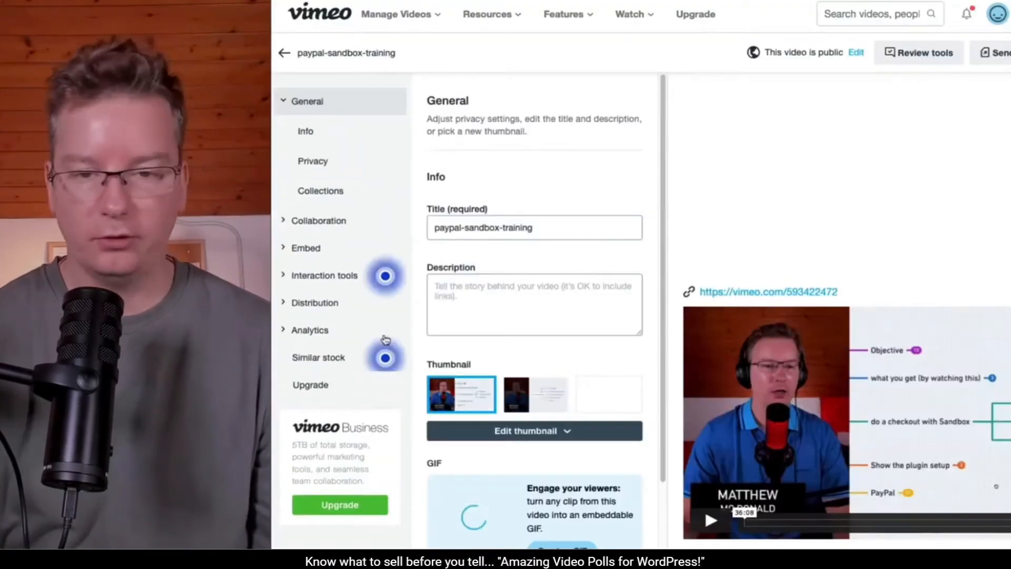
Get the file link of the paypal-sandbox-training video from Vimeo's distribution settings and load it as the poll's video.
{"action": "left_click", "coordinate": [300, 311]}
{"action": "left_click", "coordinate": [334, 420]}
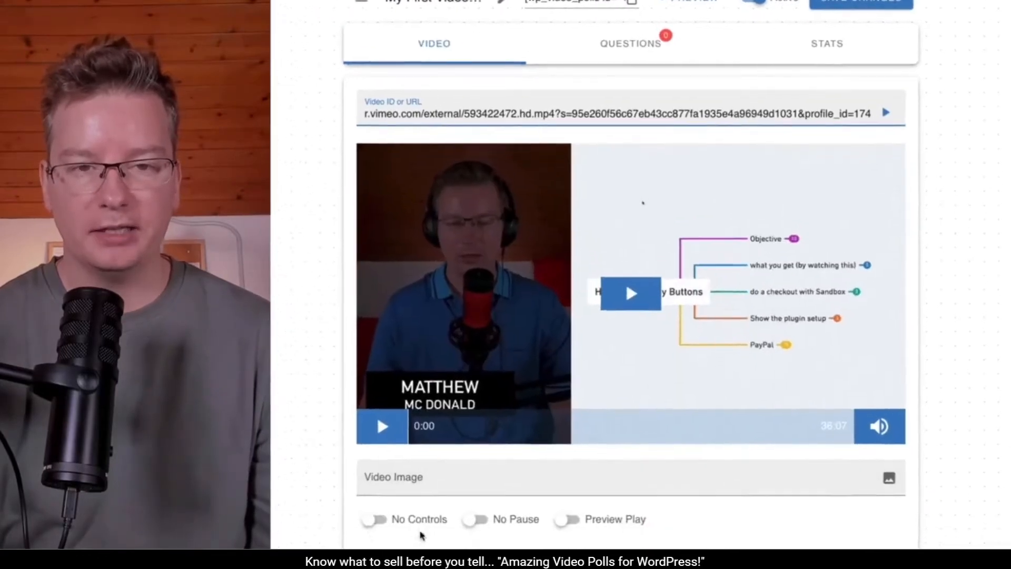
{"action": "left_click", "coordinate": [414, 502]}
{"action": "left_click", "coordinate": [414, 502]}
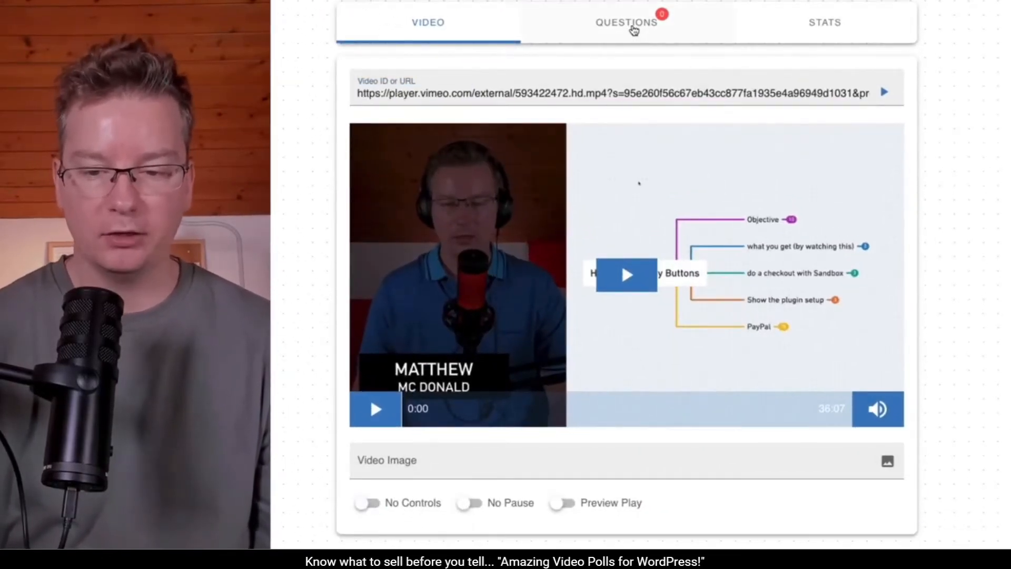
Add a first question to the poll and set its show time to 0:03.
{"action": "left_click", "coordinate": [634, 30]}
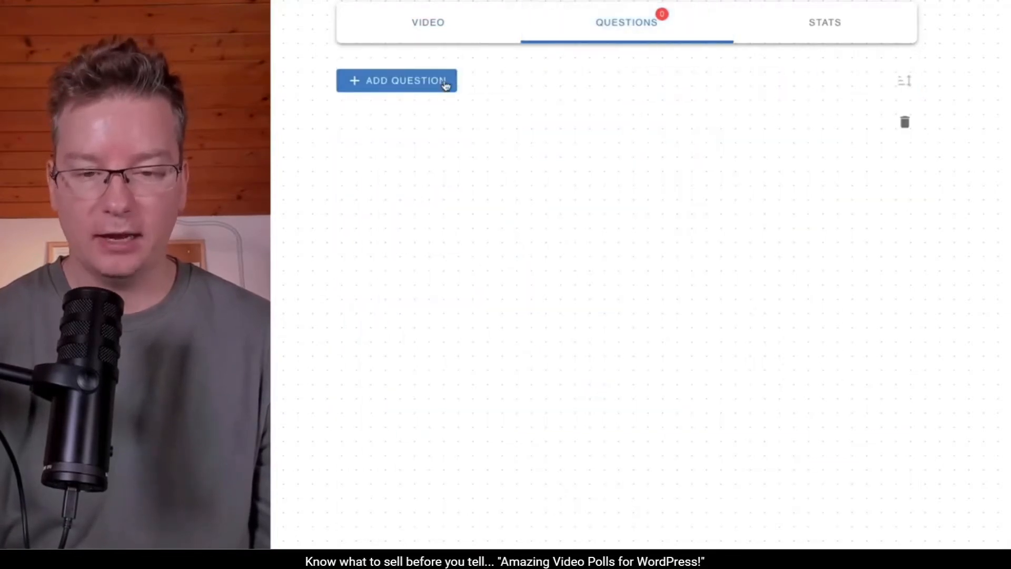
{"action": "left_click", "coordinate": [446, 85]}
{"action": "mouse_move", "coordinate": [429, 116]}
{"action": "left_mouse_down"}
{"action": "mouse_move", "coordinate": [771, 115]}
{"action": "mouse_move", "coordinate": [416, 118]}
{"action": "left_mouse_up"}
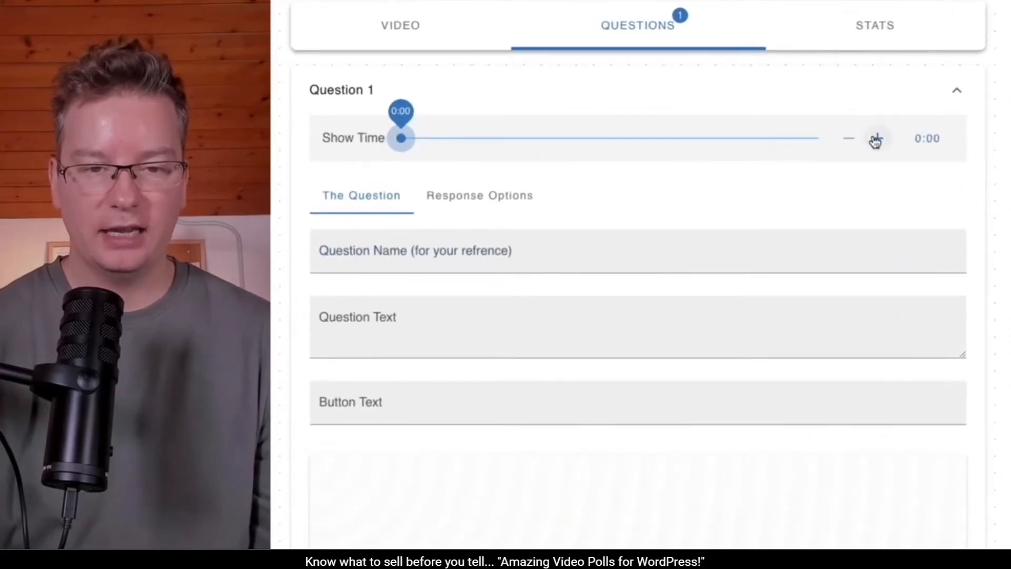
{"action": "left_click", "coordinate": [877, 139]}
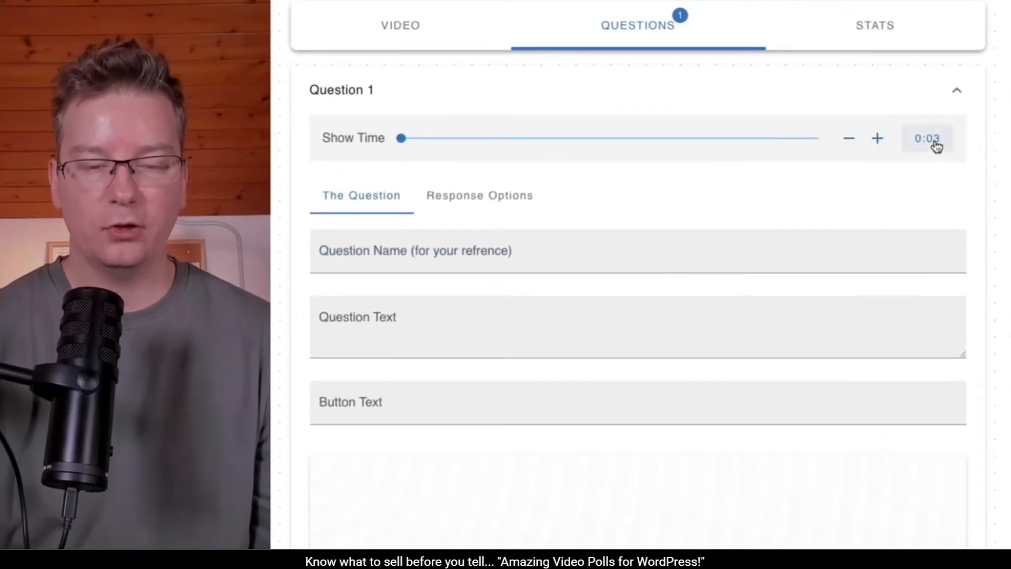
Name the question "Preferred Payment Method" and set its question text to "How Do You Prefer To Pay Online?".
{"action": "left_click", "coordinate": [433, 245]}
{"action": "type", "text": "Preferred Payment"}
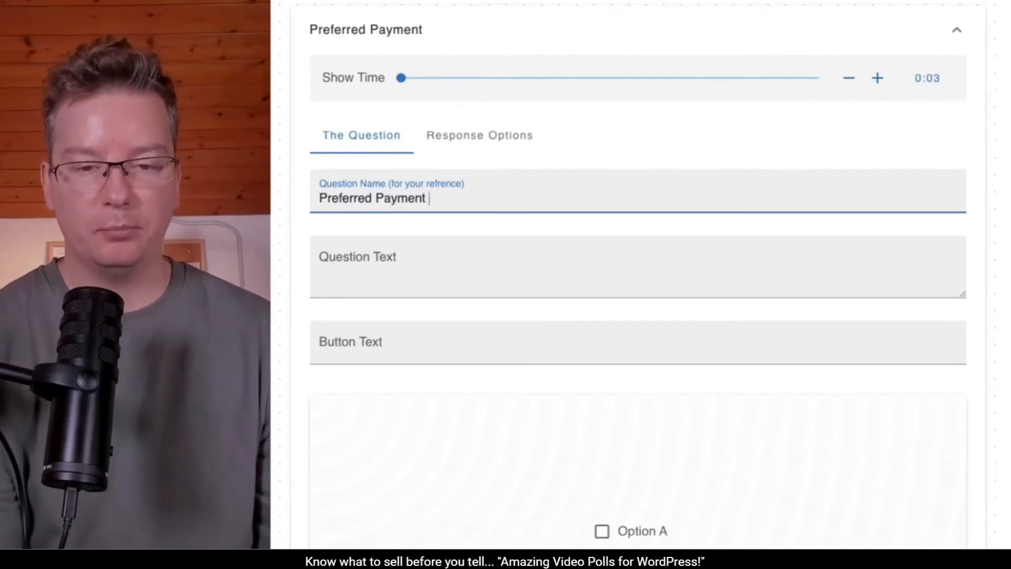
{"action": "type", "text": " Method"}
{"action": "key", "text": "Tab"}
{"action": "type", "text": "How"}
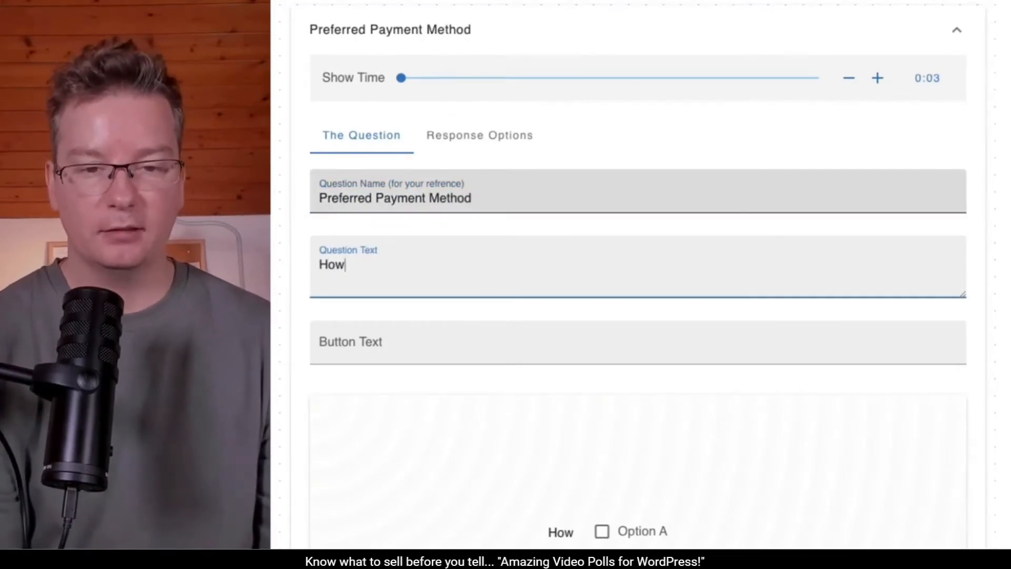
{"action": "type", "text": " Do You Prefer To Pay"}
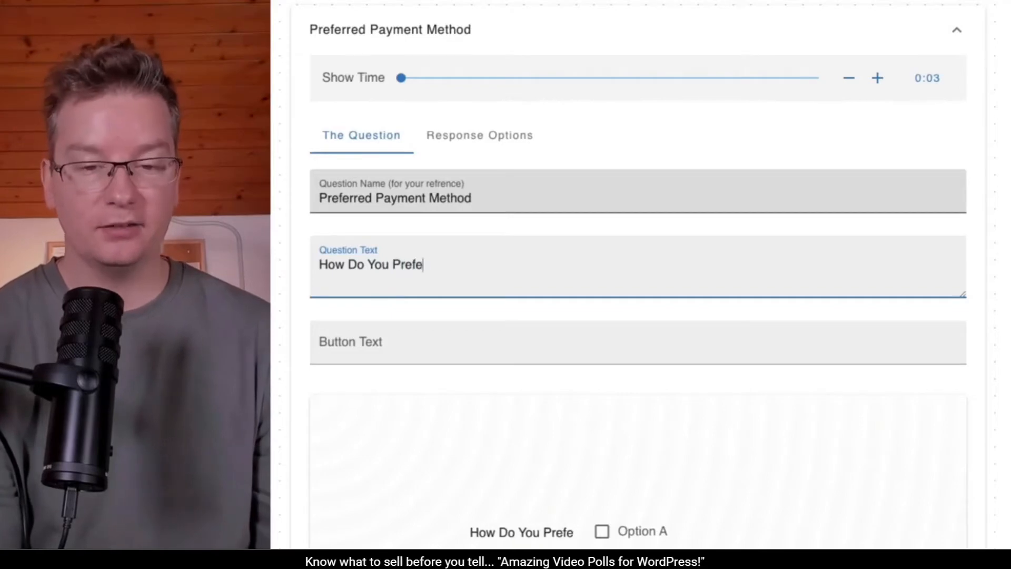
{"action": "type", "text": " Online?"}
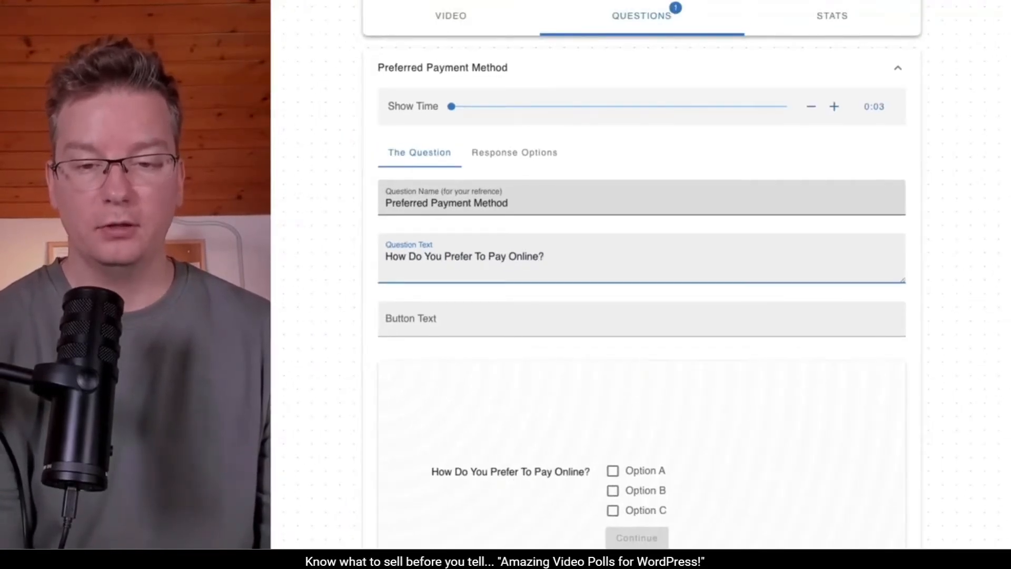
Set the question's first response option to PayPal and the second to Credit Card.
{"action": "left_click", "coordinate": [542, 157]}
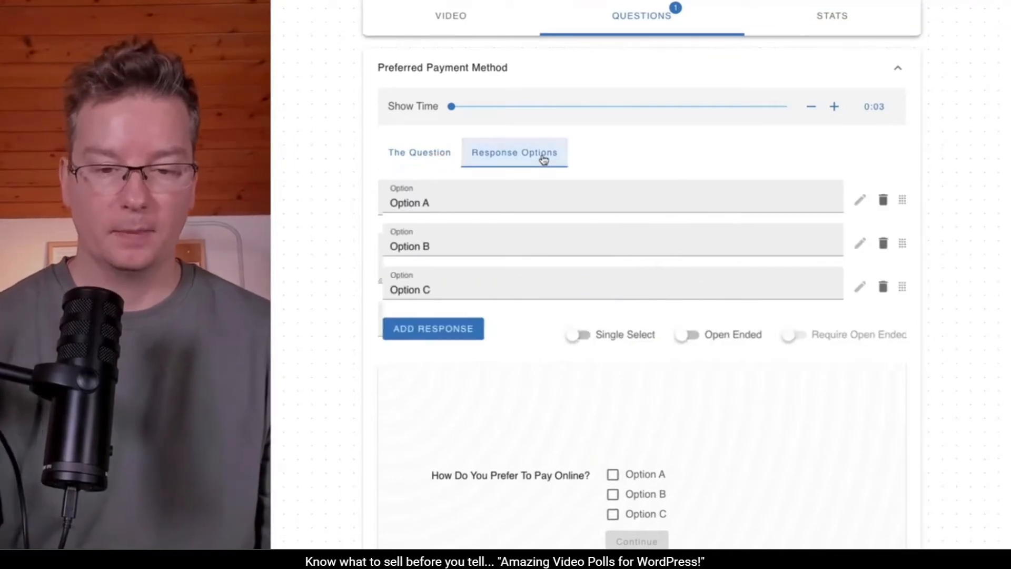
{"action": "left_click", "coordinate": [519, 201]}
{"action": "triple_click", "coordinate": [519, 201]}
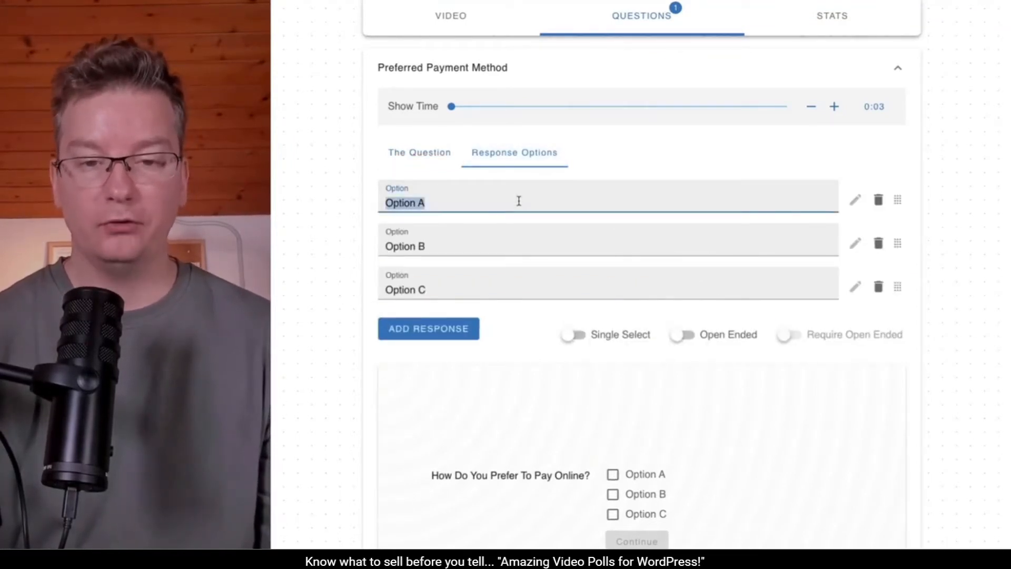
{"action": "type", "text": "PayPal"}
{"action": "triple_click", "coordinate": [493, 242]}
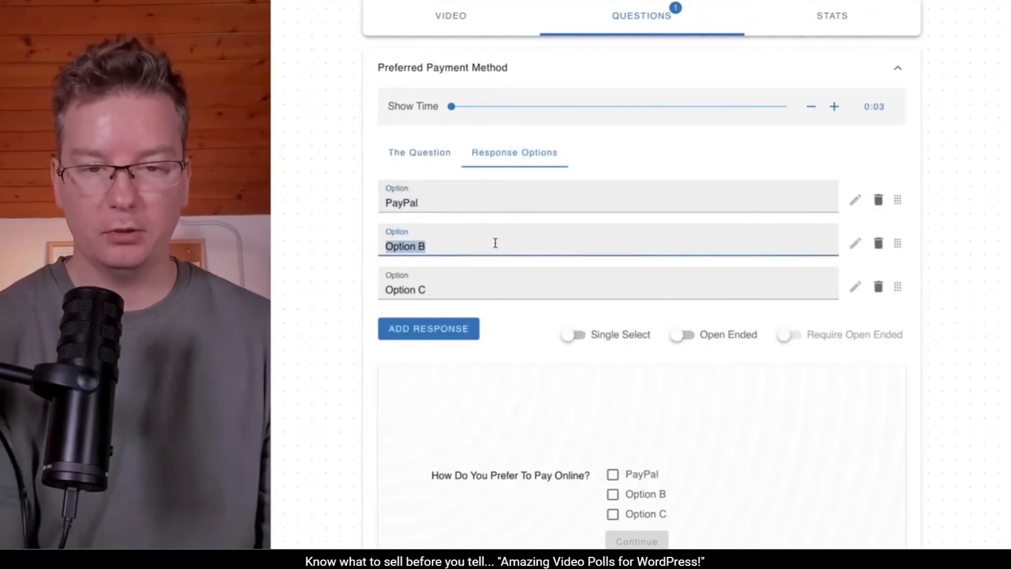
{"action": "type", "text": "Credit Crad"}
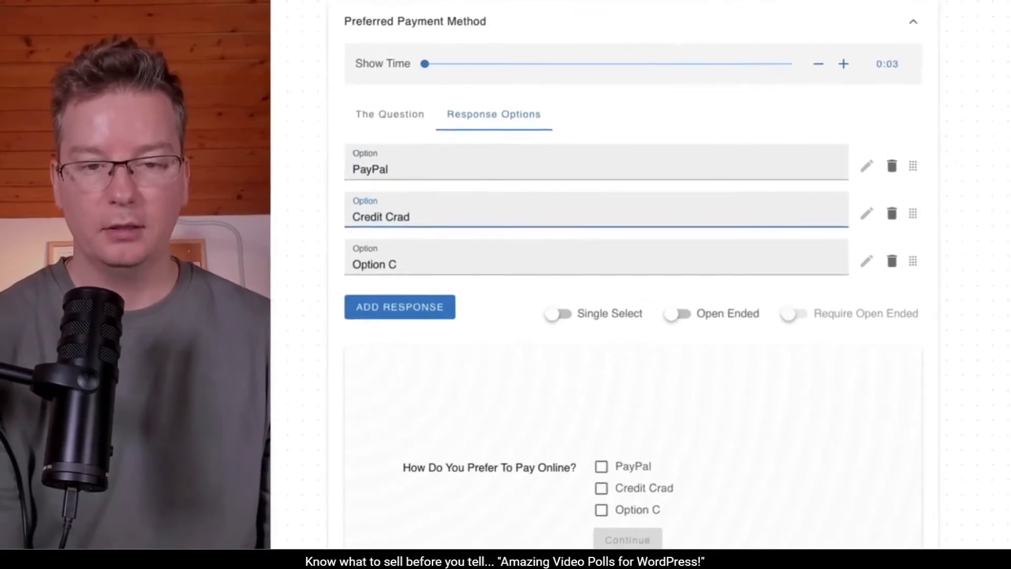
{"action": "key", "text": "BackSpace"}
{"action": "key", "text": "BackSpace"}
{"action": "key", "text": "BackSpace"}
{"action": "type", "text": "ard"}
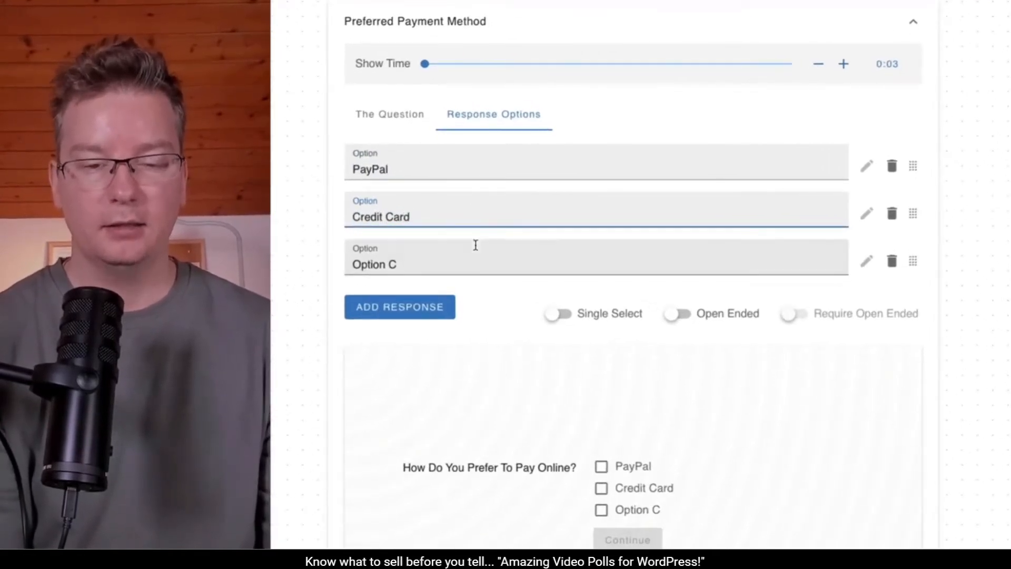
Set the third response option to Apple Pay, keeping it last in the order.
{"action": "triple_click", "coordinate": [466, 264]}
{"action": "type", "text": "Apple APa"}
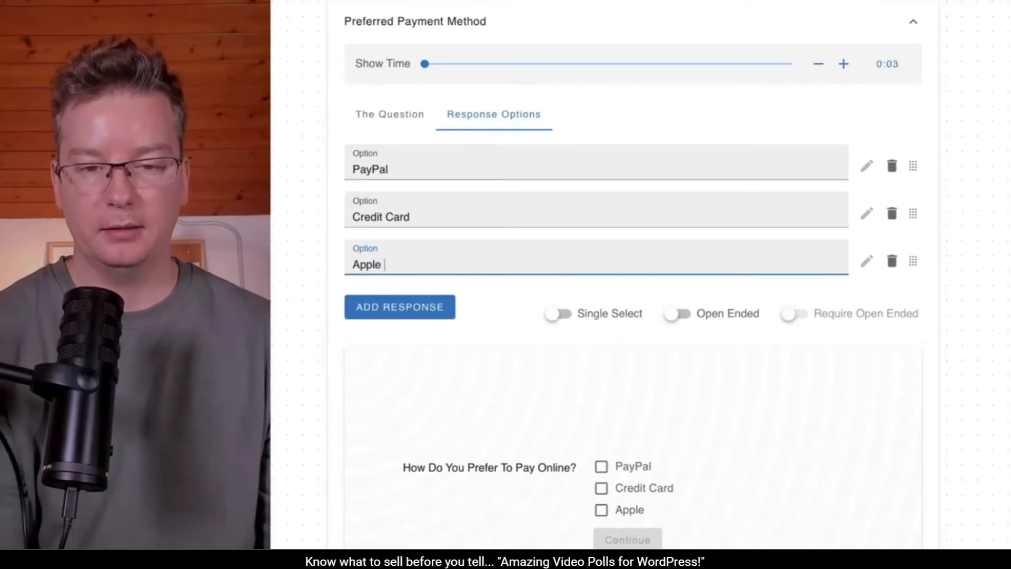
{"action": "key", "text": "BackSpace"}
{"action": "key", "text": "BackSpace"}
{"action": "key", "text": "BackSpace"}
{"action": "type", "text": "Pay"}
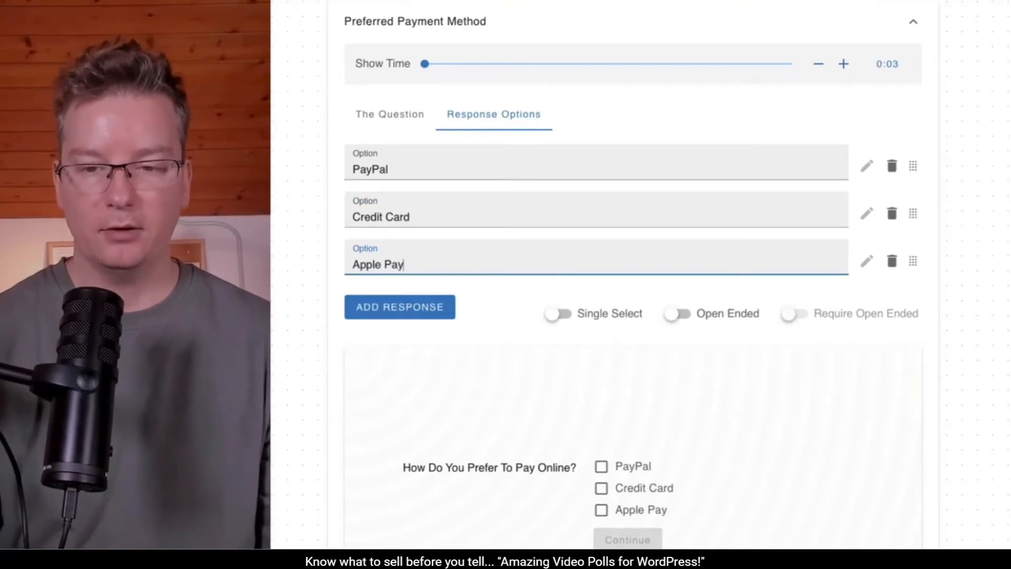
{"action": "left_click_drag", "start_coordinate": [913, 264], "coordinate": [867, 341]}
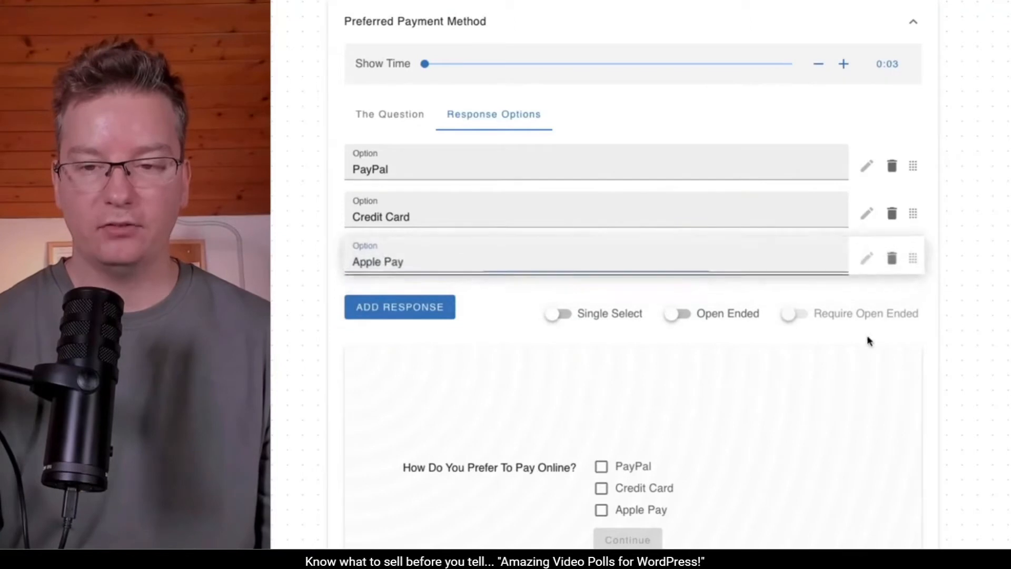
Try the Single Select and Open Ended settings on the question, choosing Credit Card in its preview, and switch both settings off again.
{"action": "left_click", "coordinate": [625, 315]}
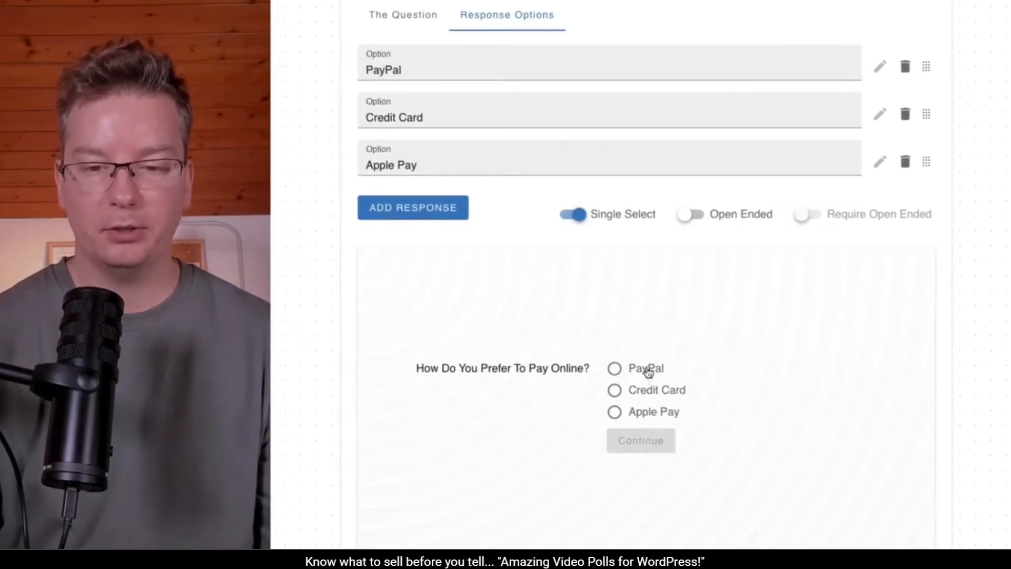
{"action": "left_click", "coordinate": [635, 469]}
{"action": "left_click", "coordinate": [649, 389]}
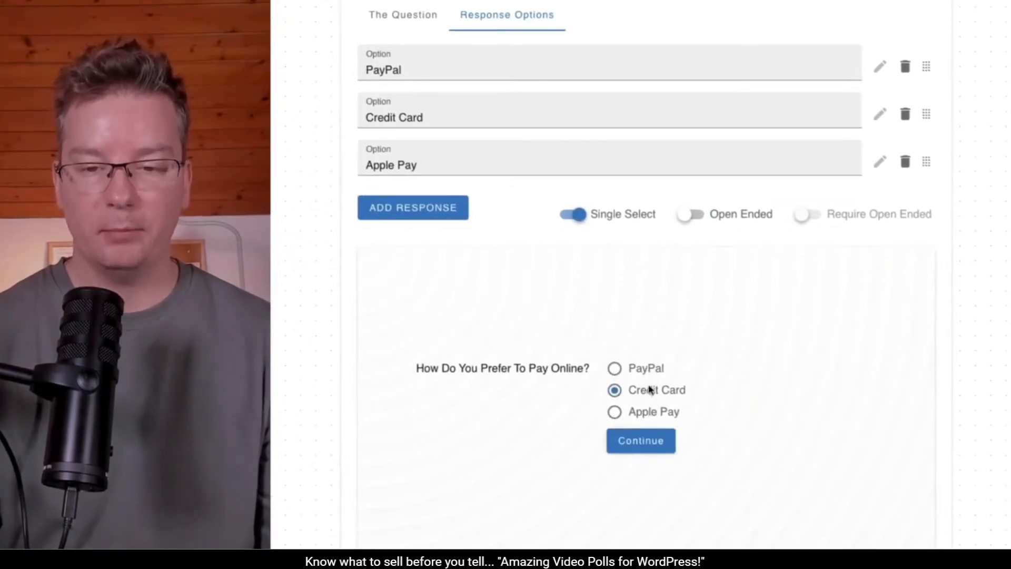
{"action": "left_click", "coordinate": [639, 216]}
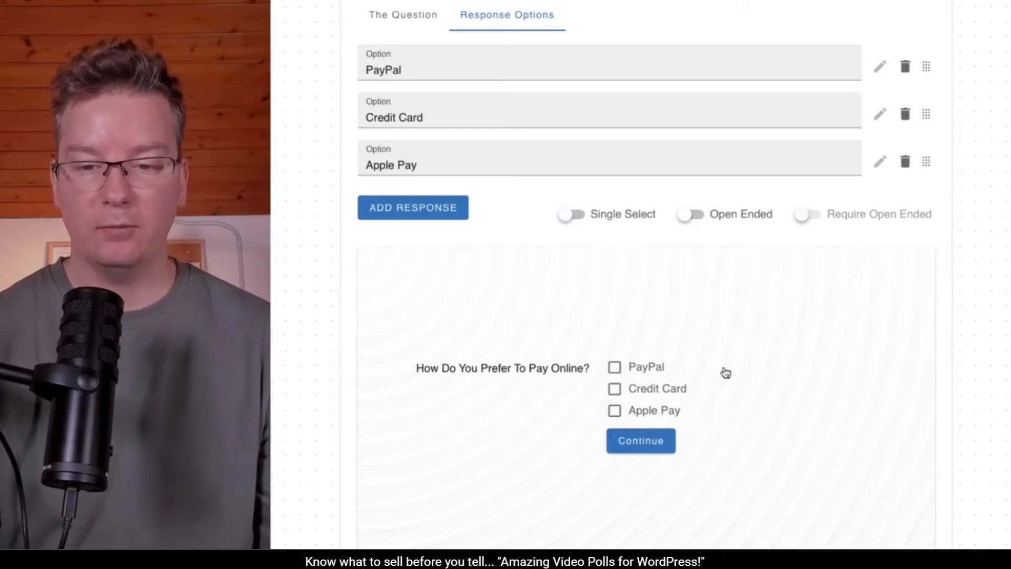
{"action": "left_click", "coordinate": [737, 220]}
{"action": "left_click", "coordinate": [746, 279]}
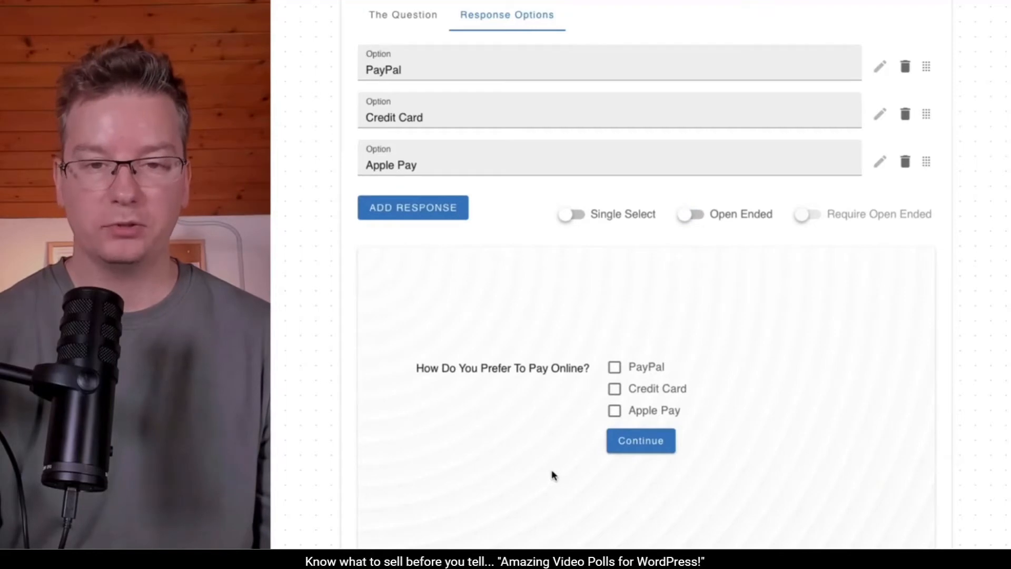
Save the poll's changes and open its statistics.
{"action": "scroll", "coordinate": [553, 474], "scroll_direction": "up", "scroll_amount": 4}
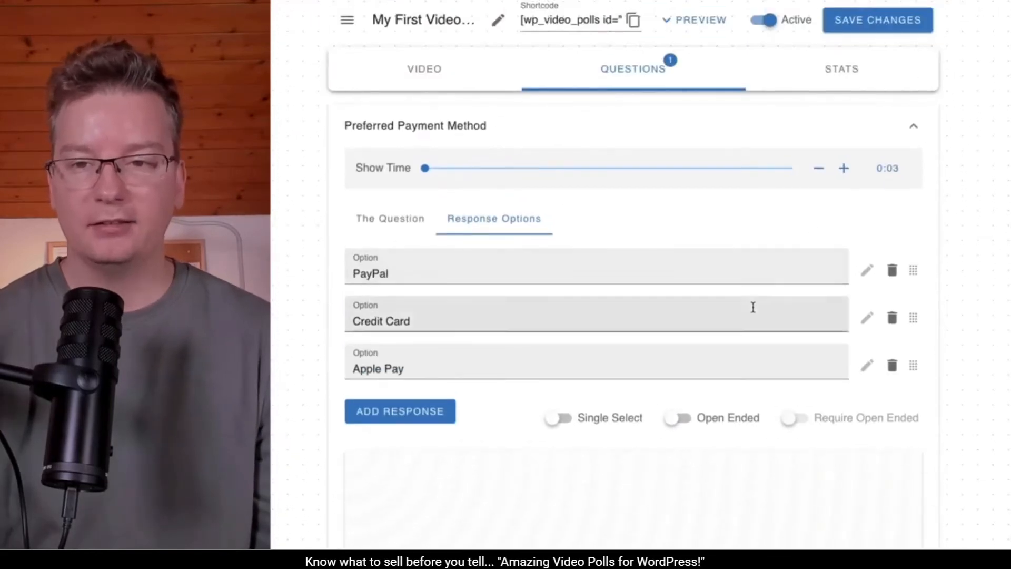
{"action": "left_click", "coordinate": [869, 24]}
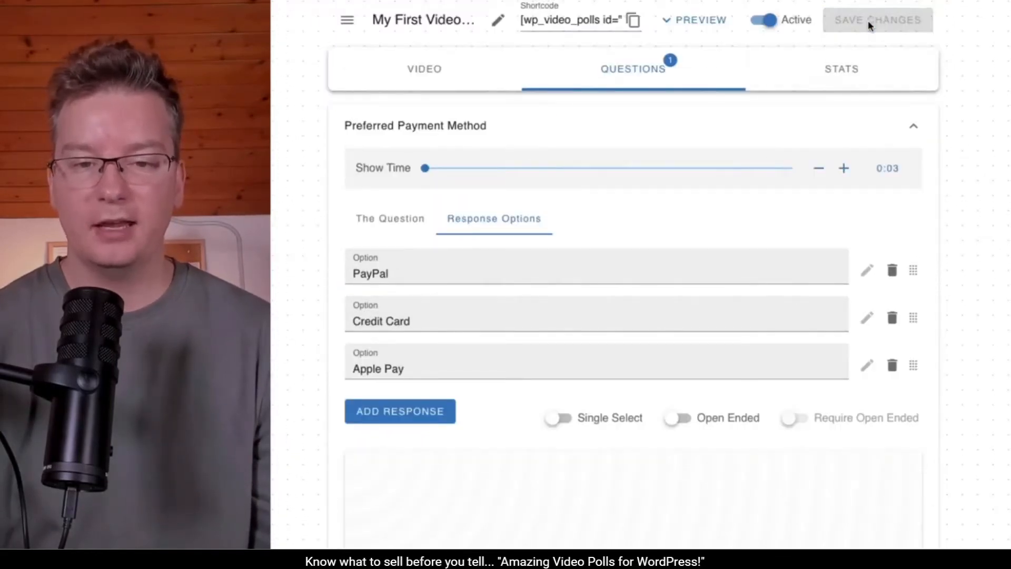
{"action": "left_click", "coordinate": [861, 69]}
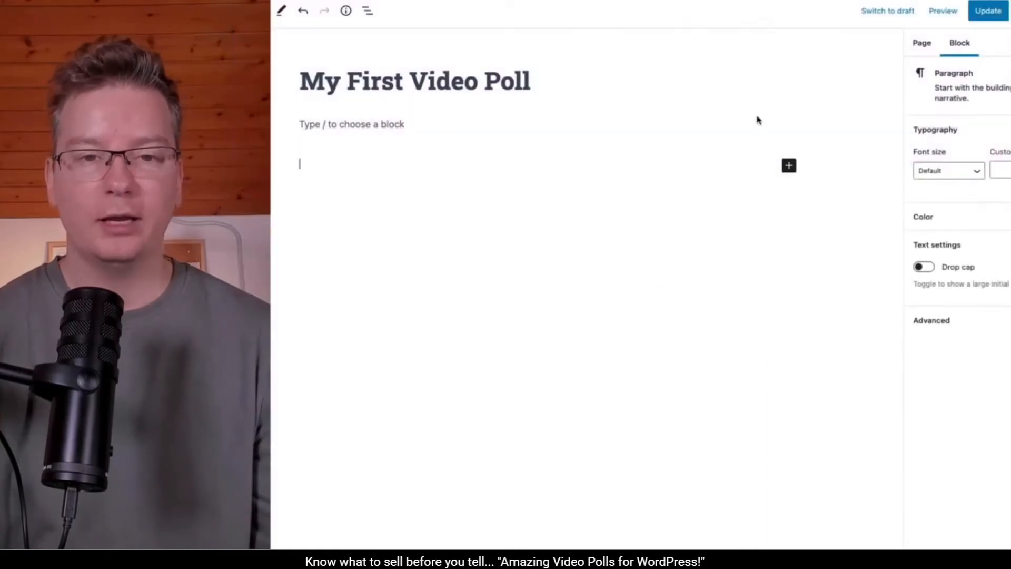
Insert a Shortcode block containing [wp_video_polls id="1"] in the "My First Video Poll" page and update the page.
{"action": "key", "text": "BackSpace"}
{"action": "left_click", "coordinate": [787, 129]}
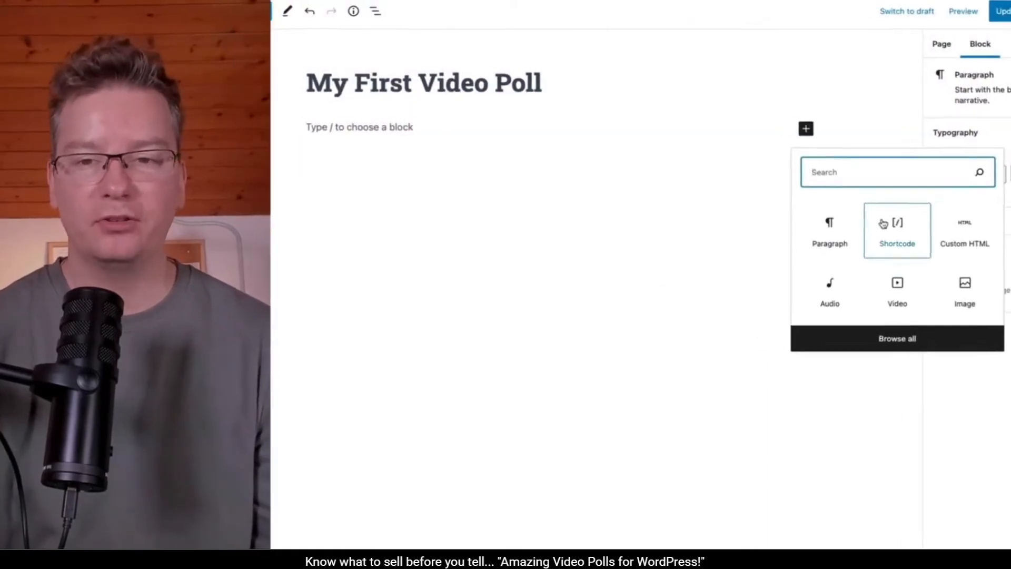
{"action": "left_click", "coordinate": [876, 216]}
{"action": "type", "text": "[wp_video_polls id=\"1\"]"}
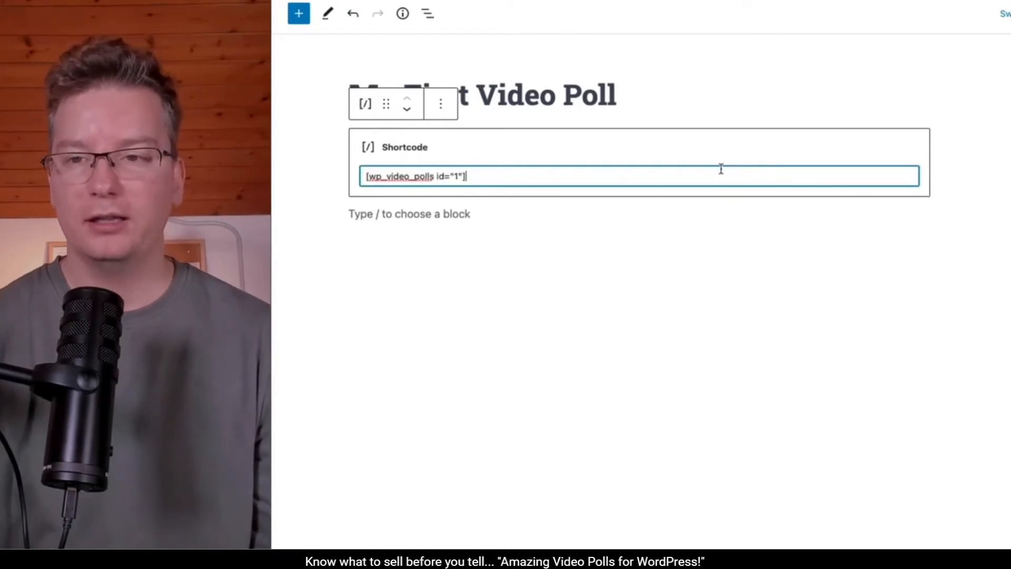
{"action": "left_click", "coordinate": [957, 30]}
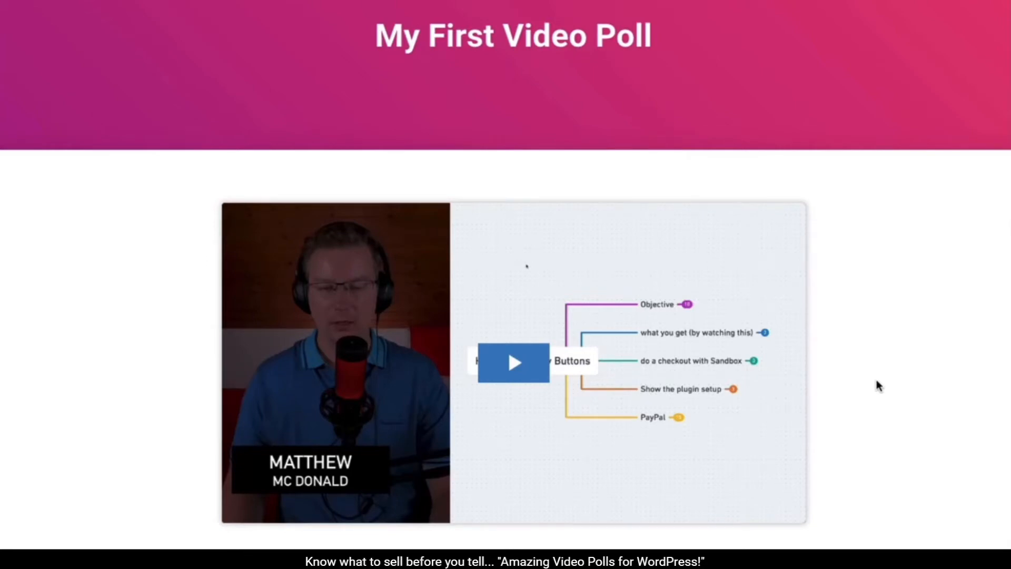
Test the published poll by playing its video and submitting PayPal as the answer, and pause the playback.
{"action": "scroll", "coordinate": [533, 360], "scroll_direction": "down", "scroll_amount": 1}
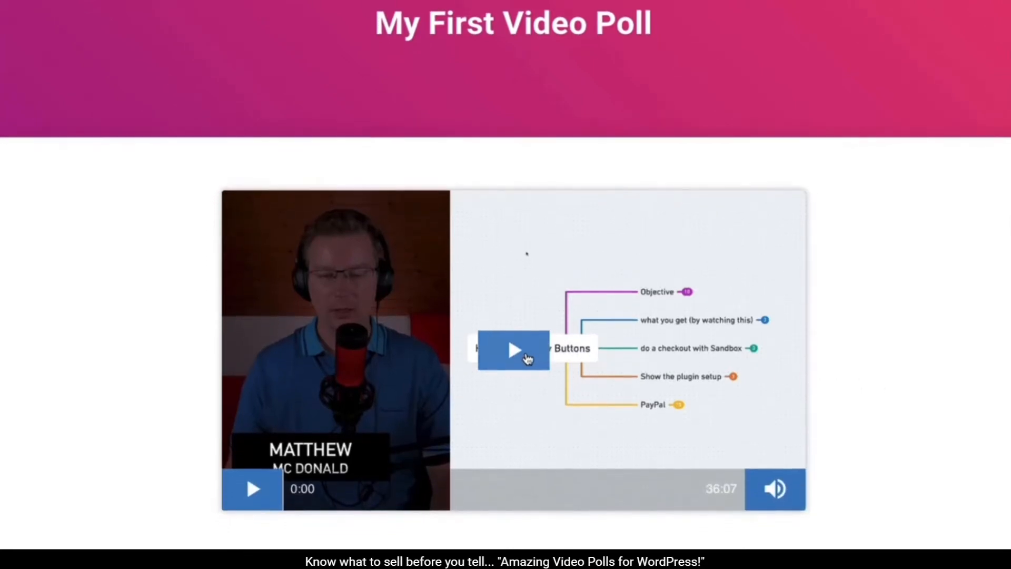
{"action": "left_click", "coordinate": [525, 352]}
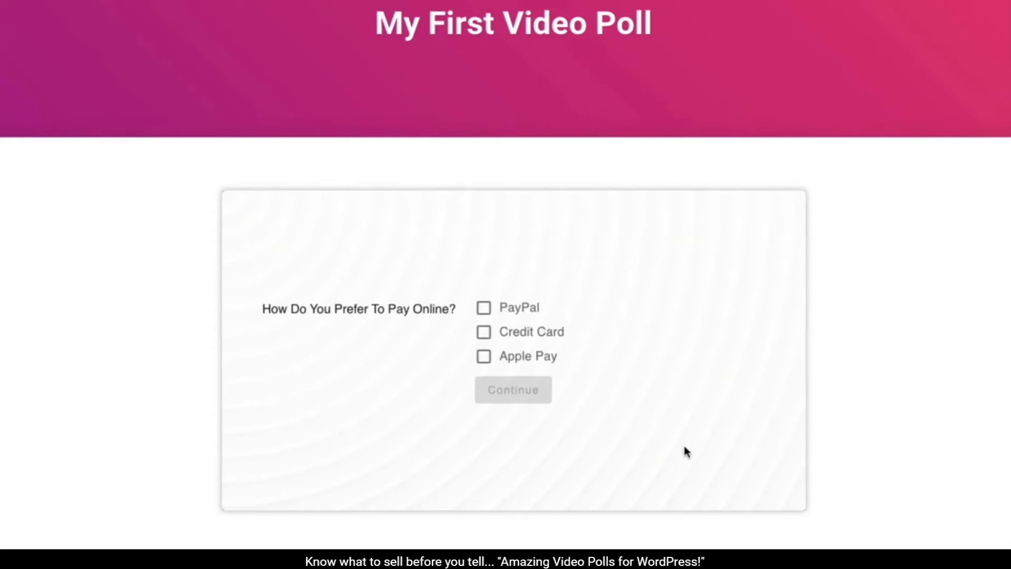
{"action": "left_click", "coordinate": [533, 310]}
{"action": "left_click", "coordinate": [536, 397]}
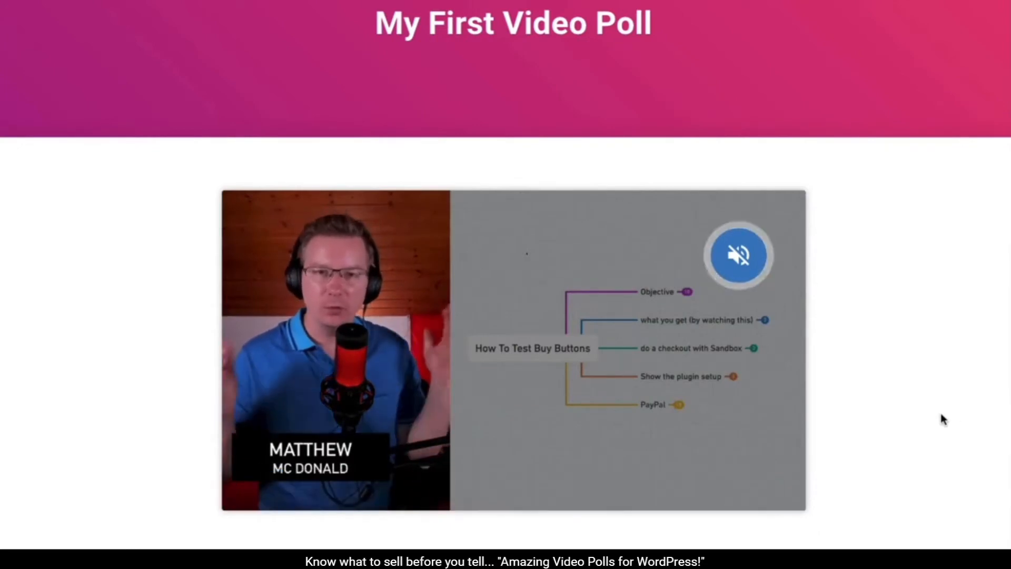
{"action": "left_click", "coordinate": [661, 347]}
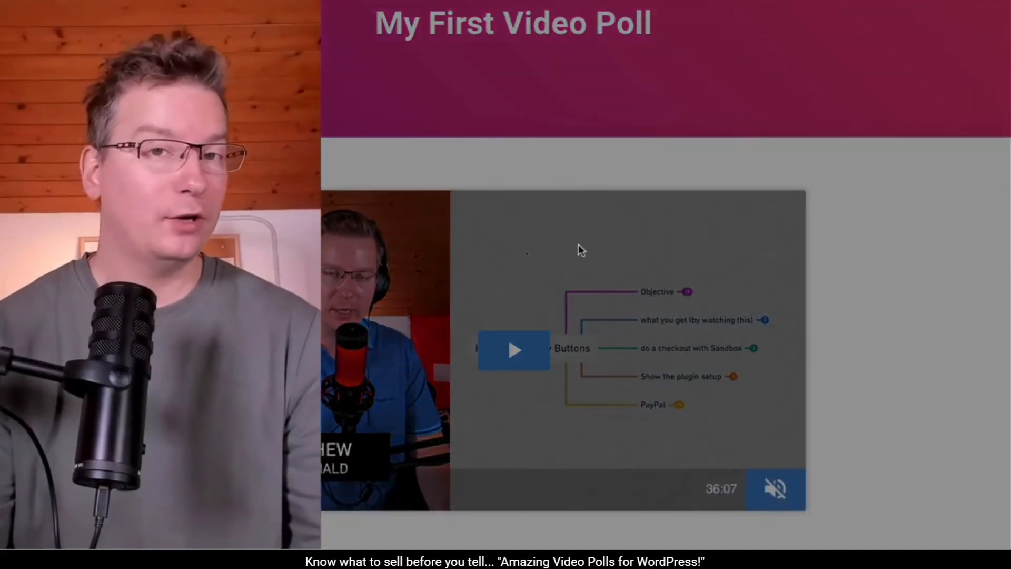
{"action": "left_click", "coordinate": [579, 245]}
{"action": "left_click", "coordinate": [578, 245]}
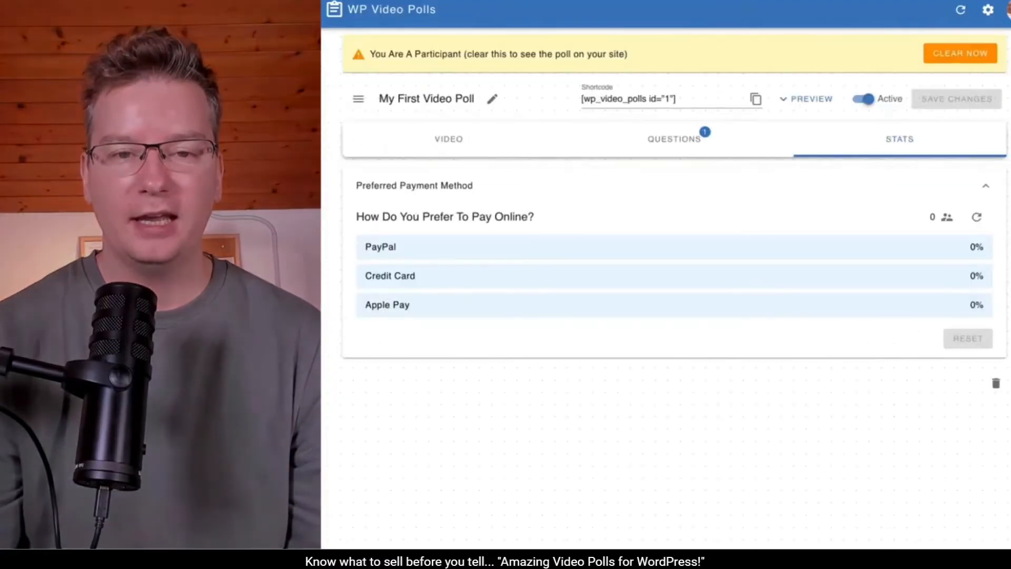
Refresh the statistics of the "How Do You Prefer To Pay Online?" question.
{"action": "left_click_drag", "start_coordinate": [368, 57], "coordinate": [607, 56]}
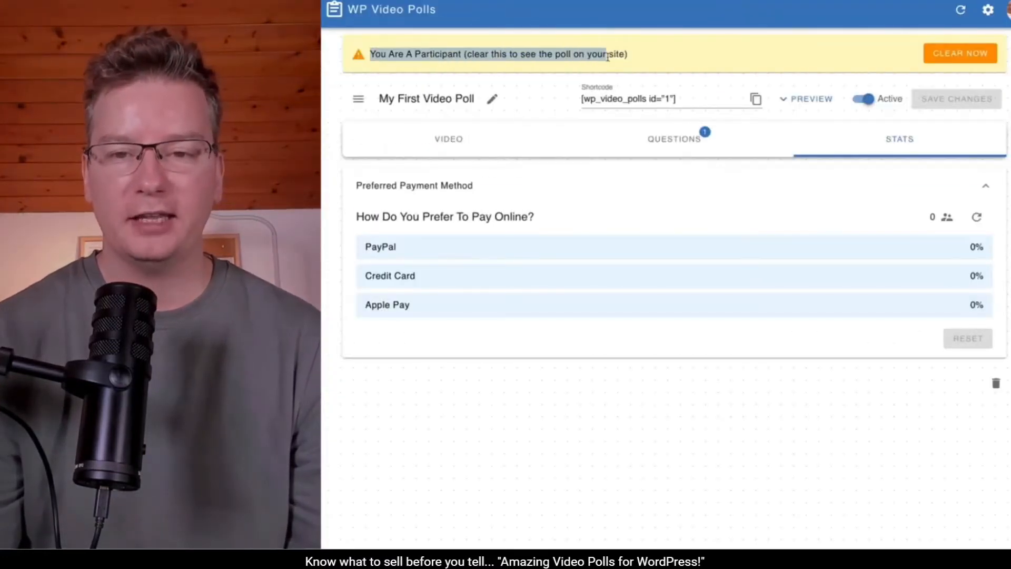
{"action": "left_click", "coordinate": [659, 56]}
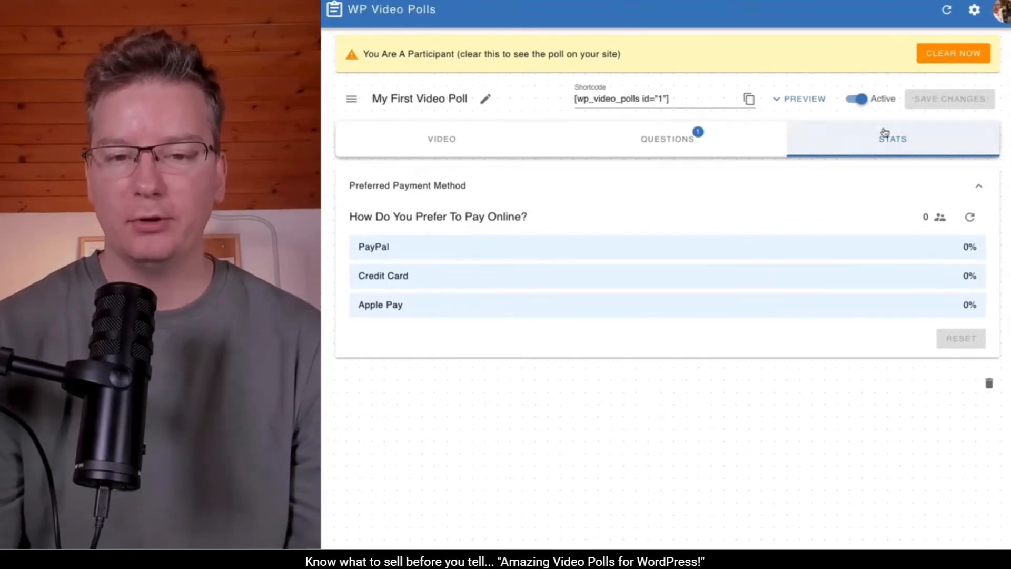
{"action": "left_click", "coordinate": [894, 142]}
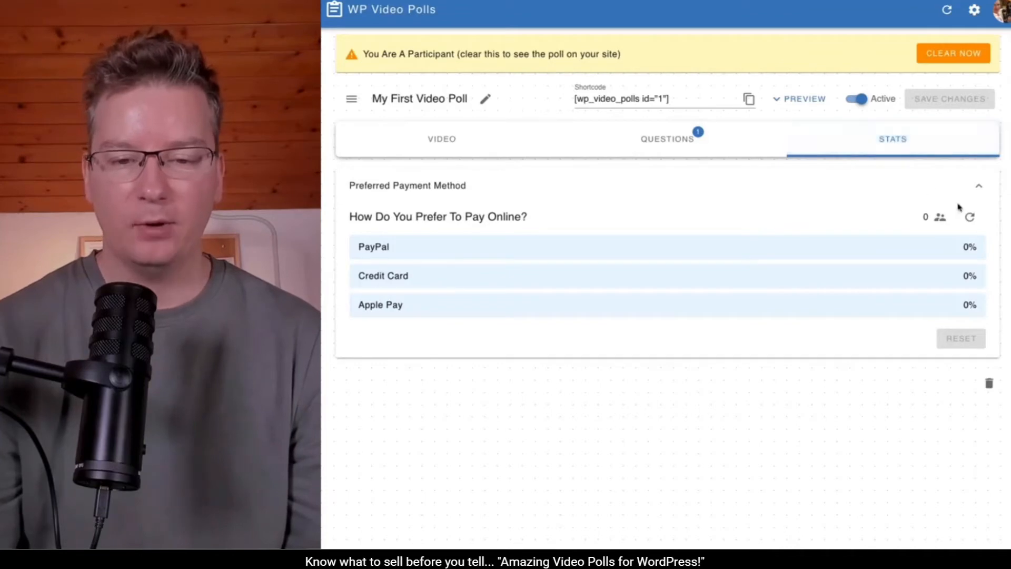
{"action": "left_click", "coordinate": [969, 217]}
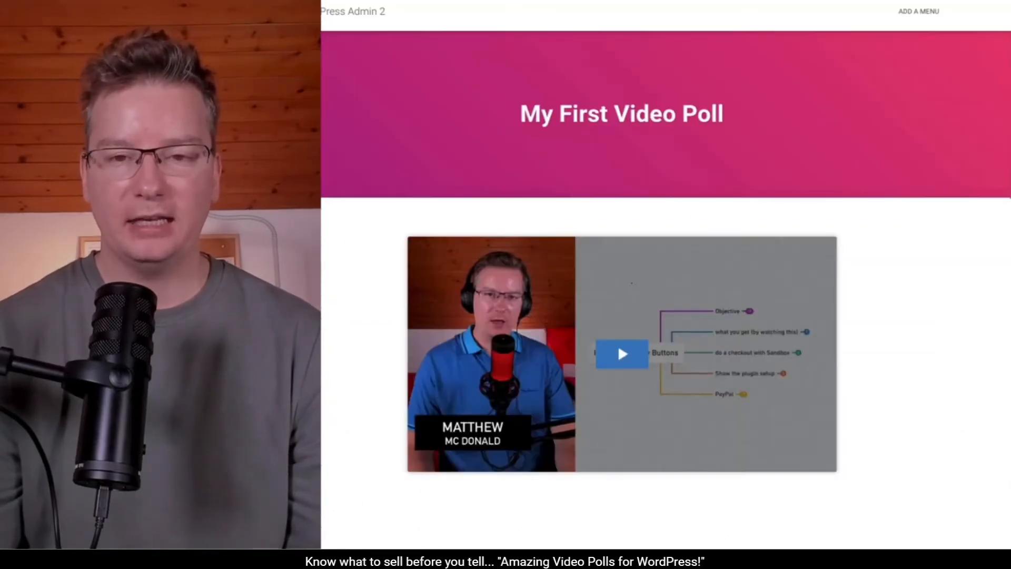
Replay the published poll's video with the sound muted to check it as a participant, and pause the playback.
{"action": "scroll", "coordinate": [651, 311], "scroll_direction": "down", "scroll_amount": 2}
{"action": "left_click", "coordinate": [661, 308]}
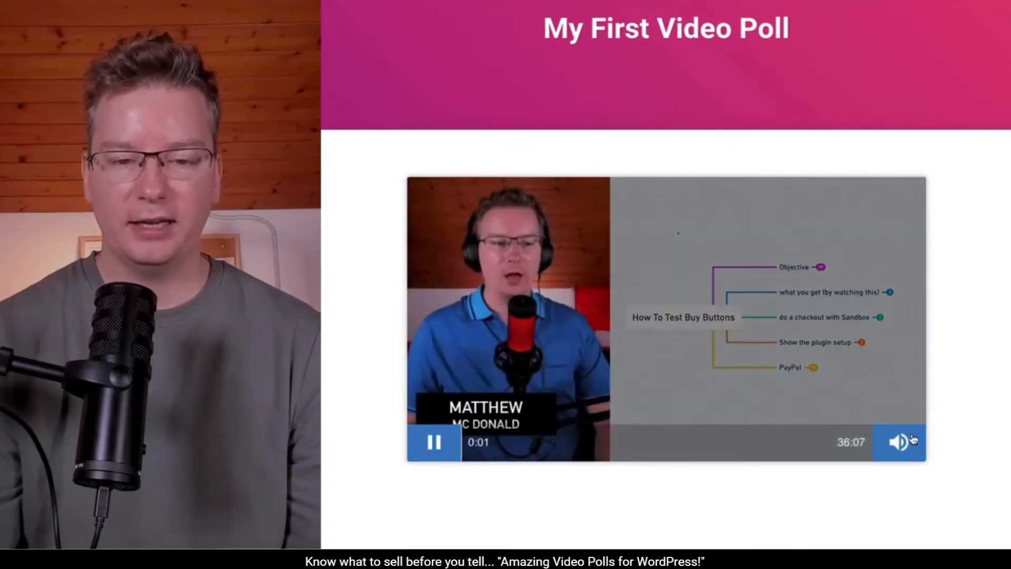
{"action": "left_click", "coordinate": [921, 448]}
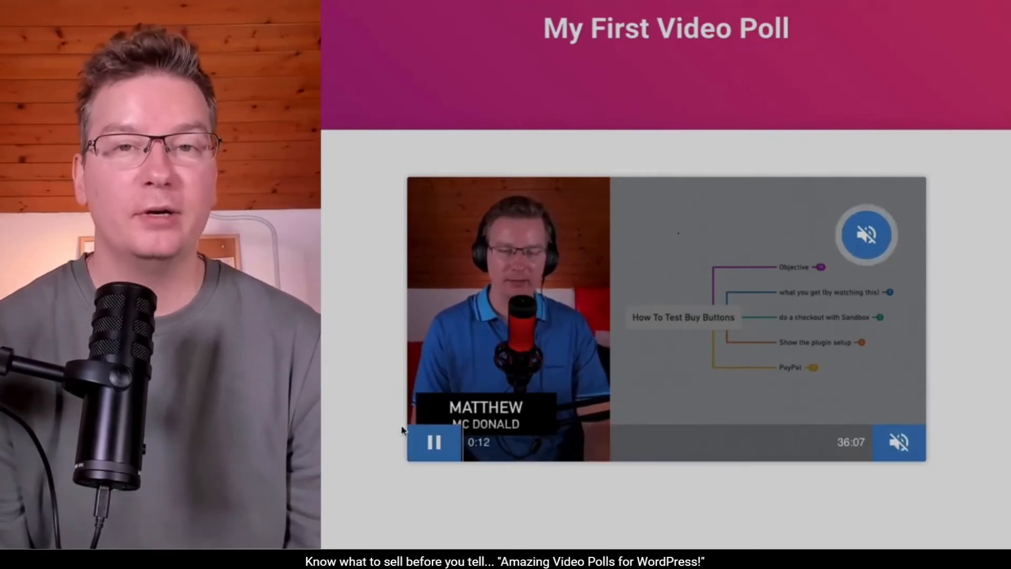
{"action": "left_click", "coordinate": [433, 441]}
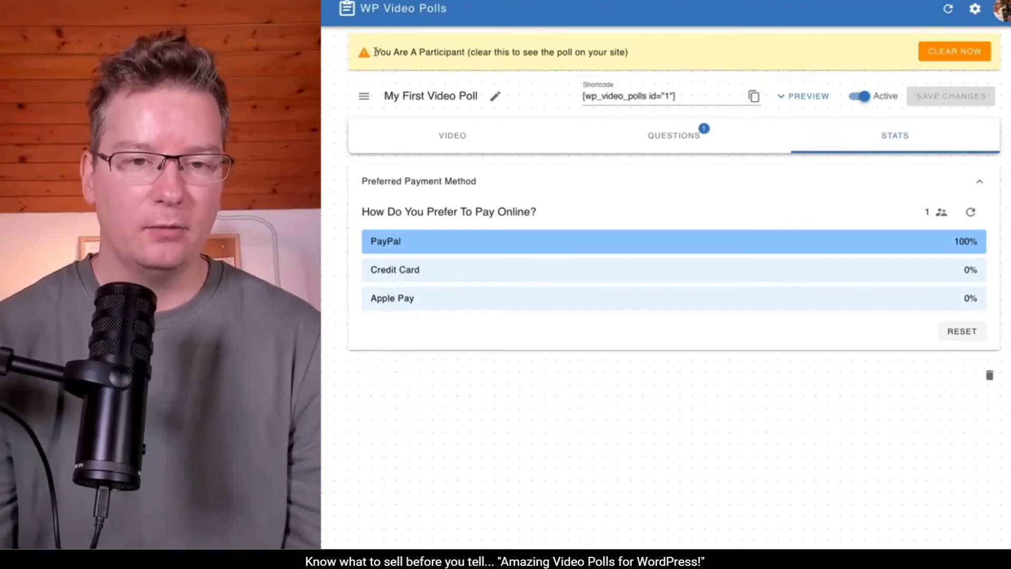
Clear your own participant status for the poll and refresh the question's statistics.
{"action": "left_click_drag", "start_coordinate": [375, 51], "coordinate": [617, 52]}
{"action": "left_click", "coordinate": [652, 55]}
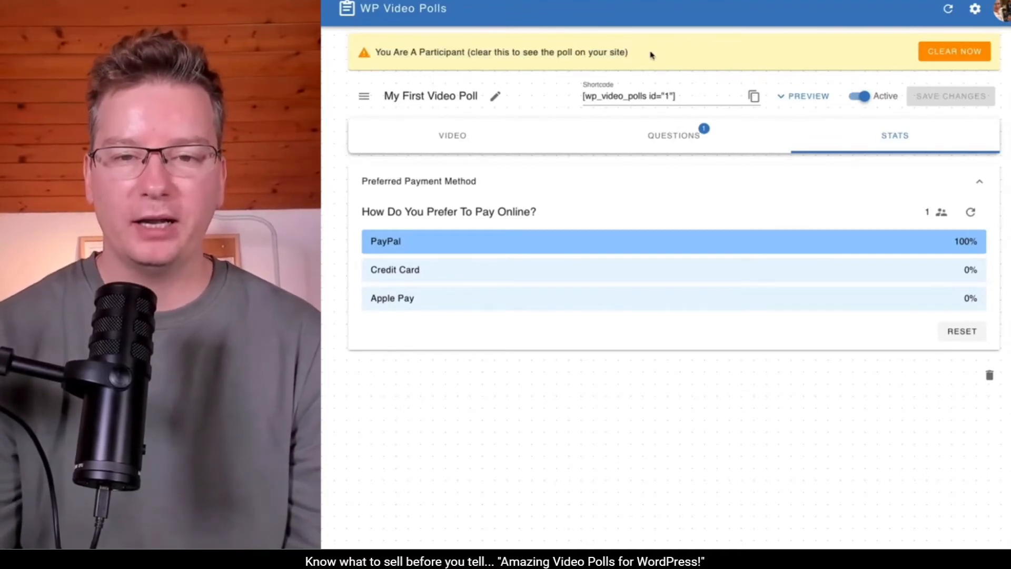
{"action": "left_click", "coordinate": [948, 51]}
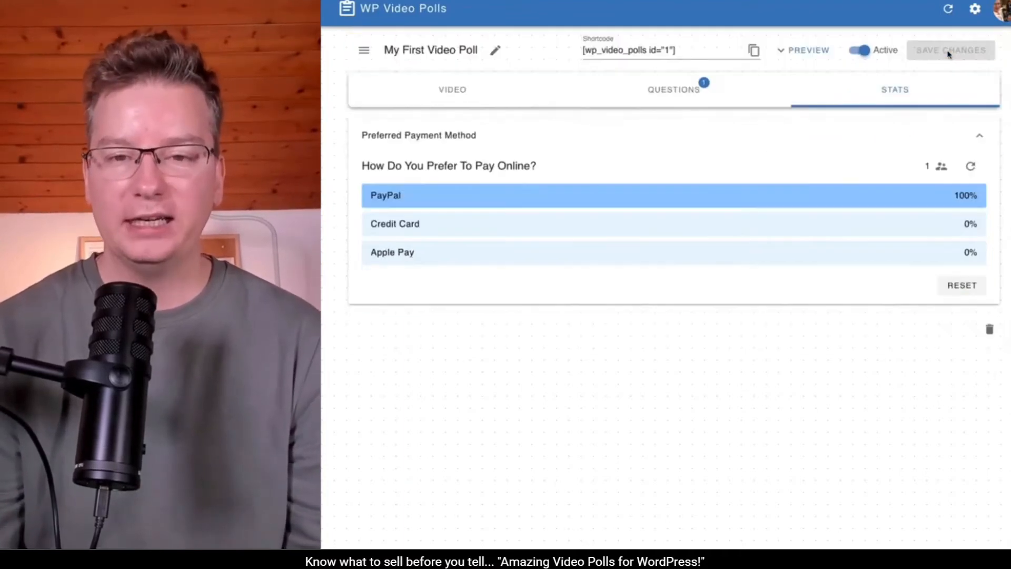
{"action": "left_click", "coordinate": [970, 167]}
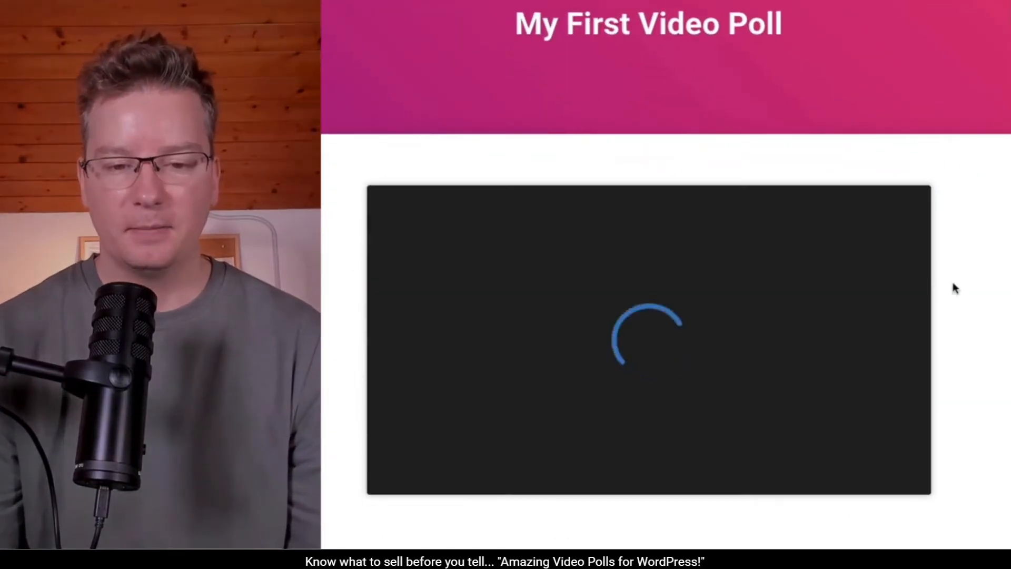
Submit PayPal and Credit Card as answers in the published poll with its video muted, and refresh the question's statistics.
{"action": "left_click", "coordinate": [656, 342]}
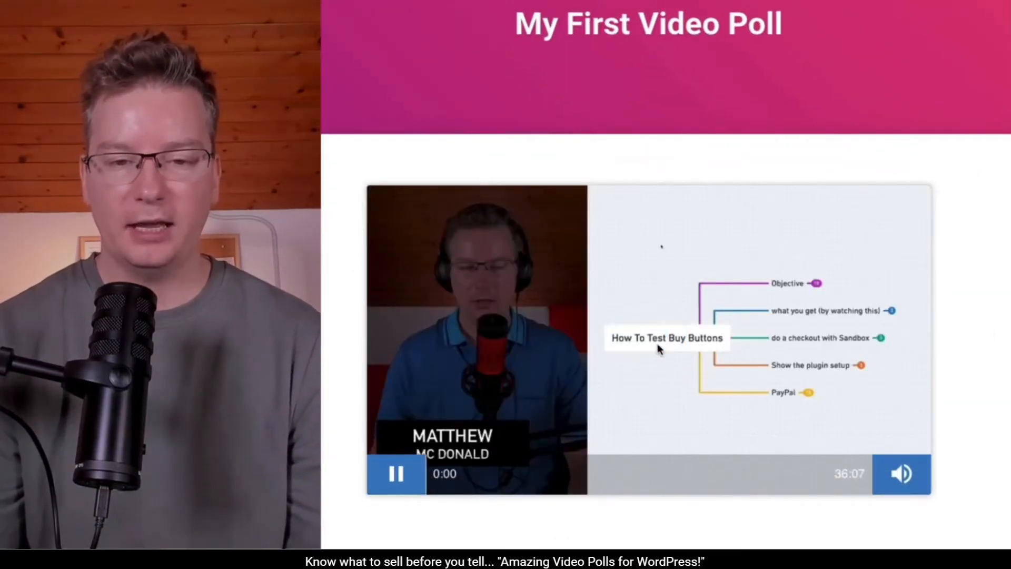
{"action": "left_click", "coordinate": [890, 474]}
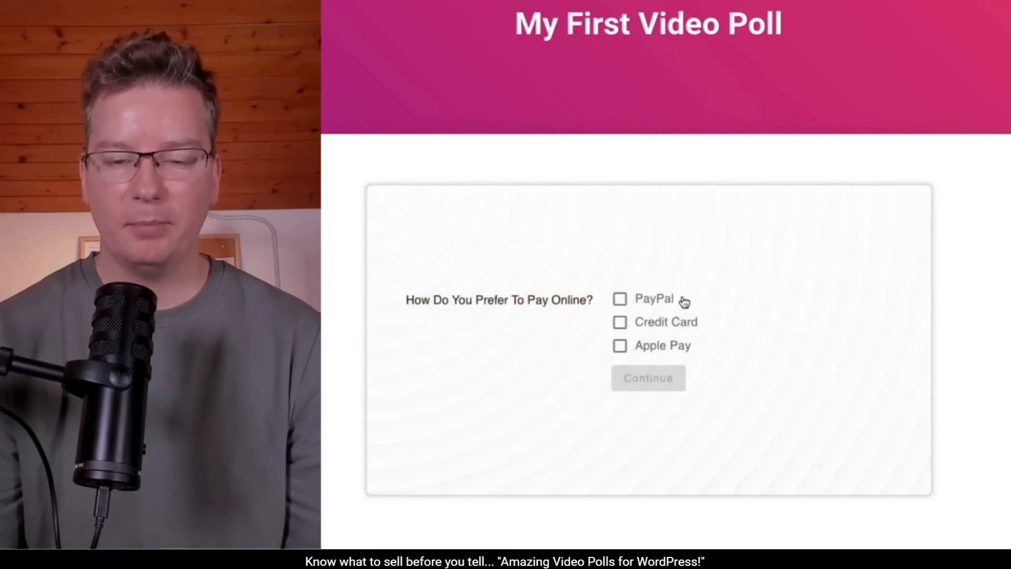
{"action": "left_click", "coordinate": [662, 300]}
{"action": "left_click", "coordinate": [662, 322]}
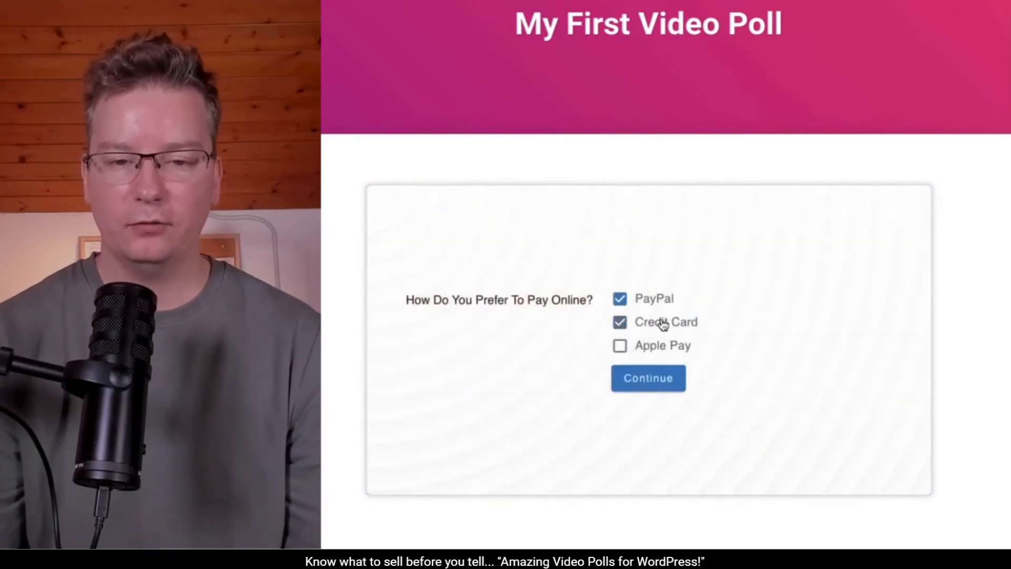
{"action": "left_click", "coordinate": [649, 380]}
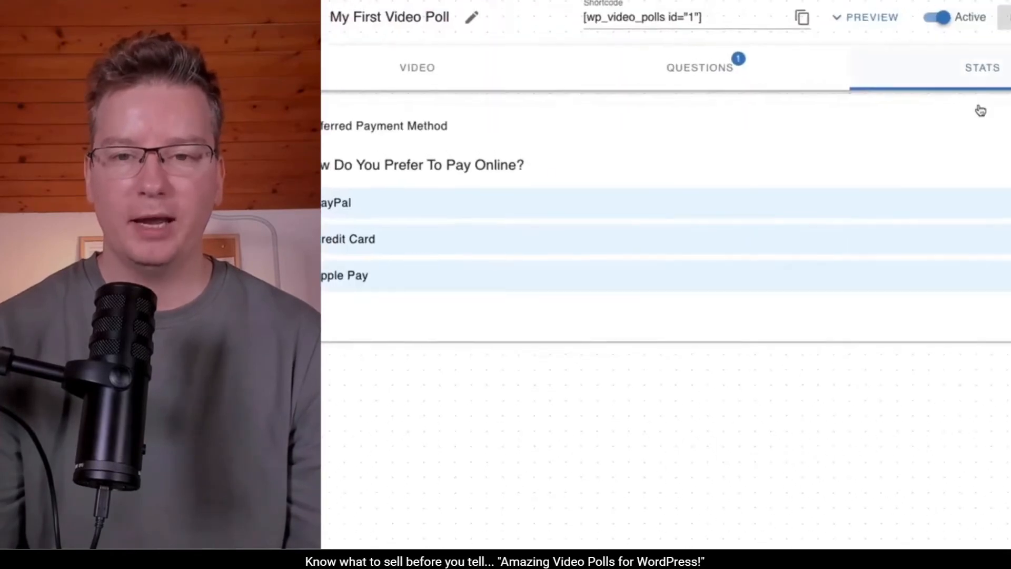
{"action": "left_click", "coordinate": [969, 188]}
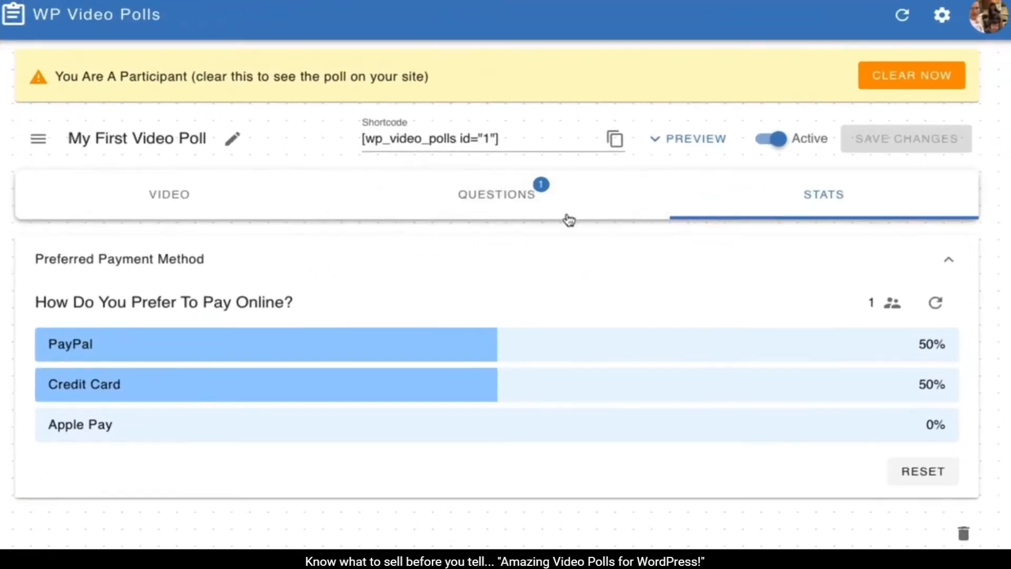
Add a second question to My First Video Poll and set its show time to 4:05.
{"action": "left_click", "coordinate": [691, 116]}
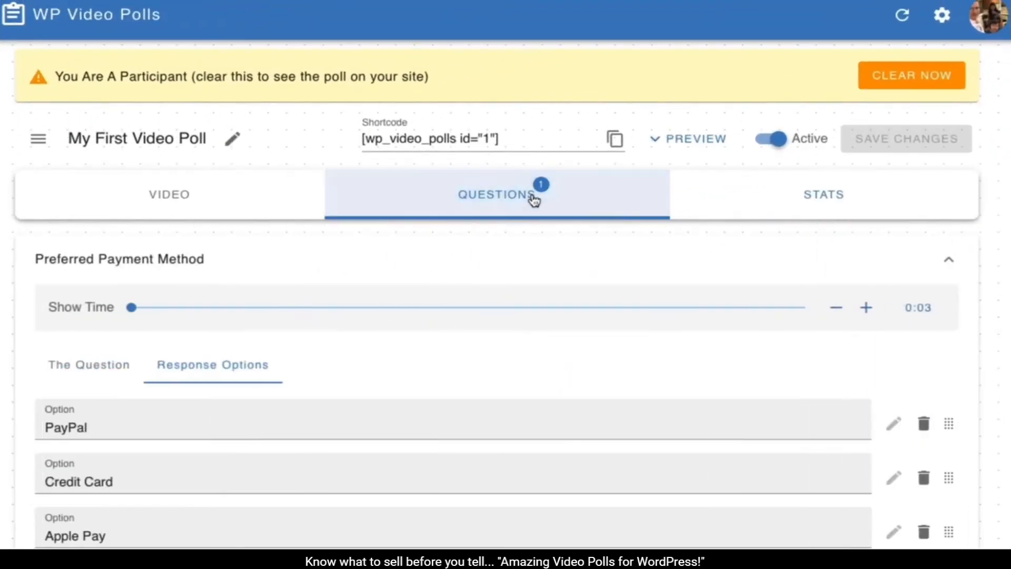
{"action": "left_click", "coordinate": [449, 256]}
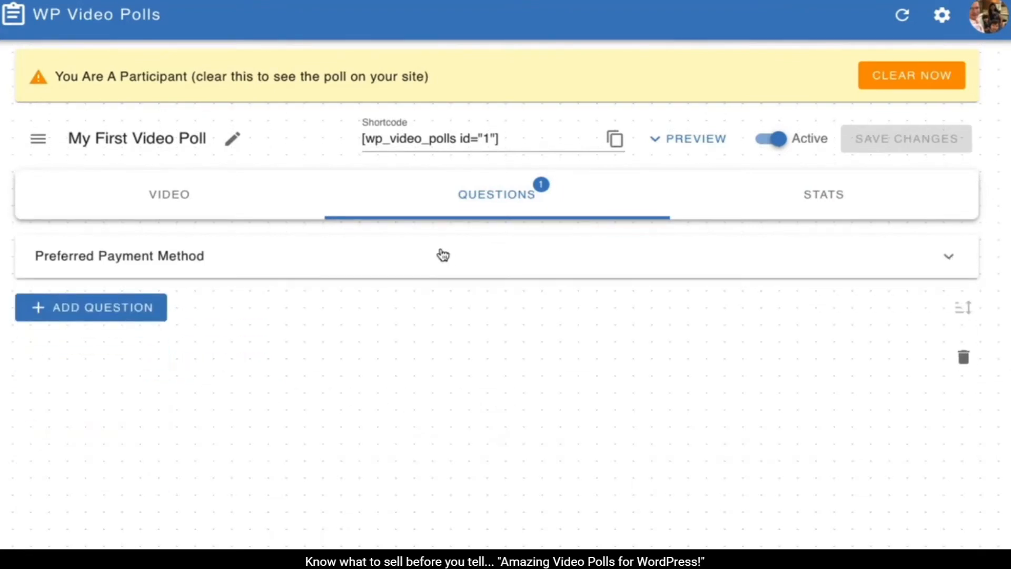
{"action": "left_click", "coordinate": [131, 314]}
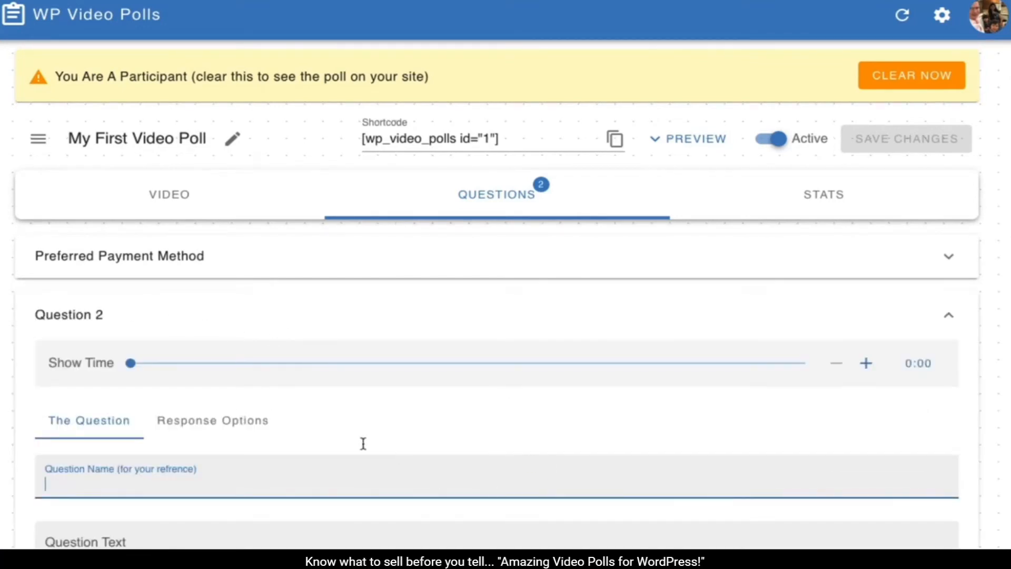
{"action": "left_click_drag", "start_coordinate": [131, 363], "coordinate": [207, 364]}
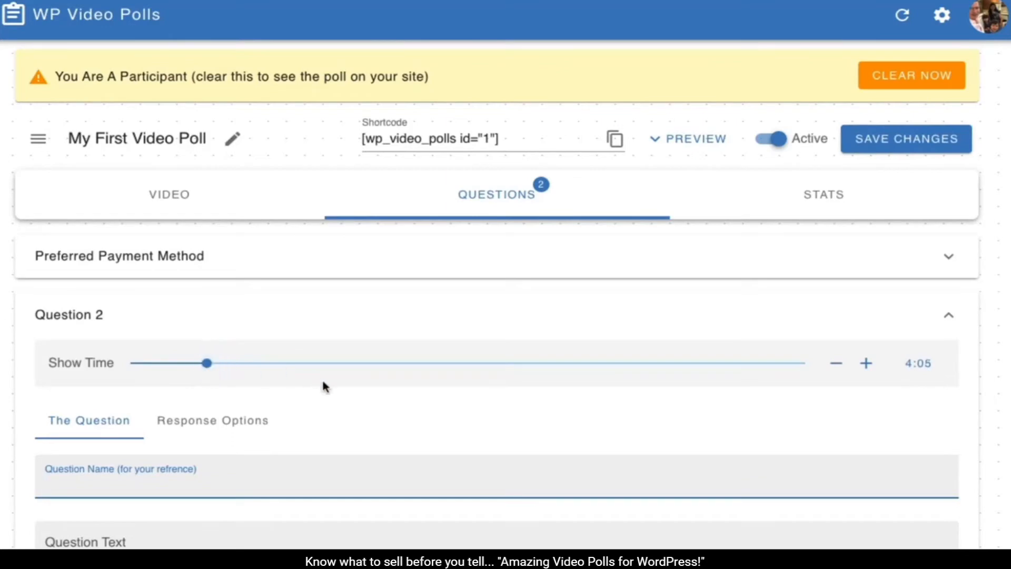
Show the poll's video preview and use it to set the second question's show time to 3:57.
{"action": "left_click", "coordinate": [708, 139]}
{"action": "scroll", "coordinate": [559, 537], "scroll_direction": "down", "scroll_amount": 15}
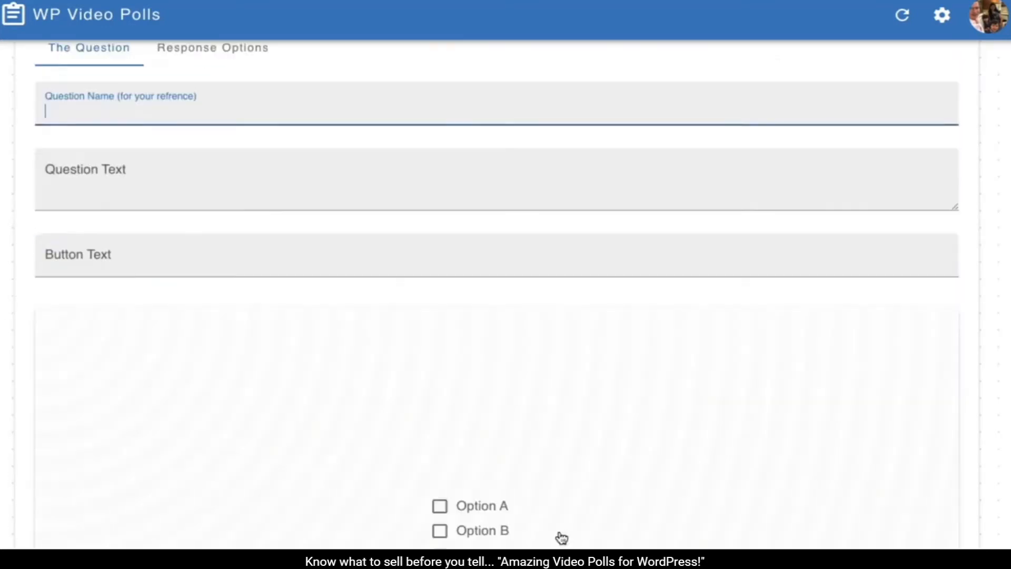
{"action": "scroll", "coordinate": [558, 543], "scroll_direction": "up", "scroll_amount": 14}
{"action": "scroll", "coordinate": [545, 544], "scroll_direction": "down", "scroll_amount": 1}
{"action": "scroll", "coordinate": [544, 543], "scroll_direction": "down", "scroll_amount": 5}
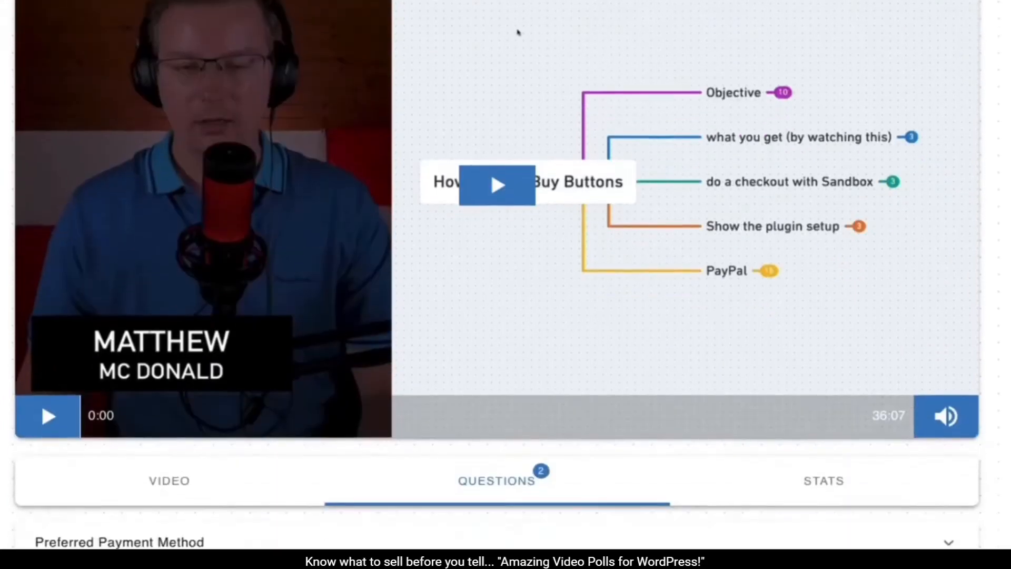
{"action": "mouse_move", "coordinate": [208, 478]}
{"action": "left_mouse_down"}
{"action": "mouse_move", "coordinate": [361, 478]}
{"action": "mouse_move", "coordinate": [193, 468]}
{"action": "left_mouse_up"}
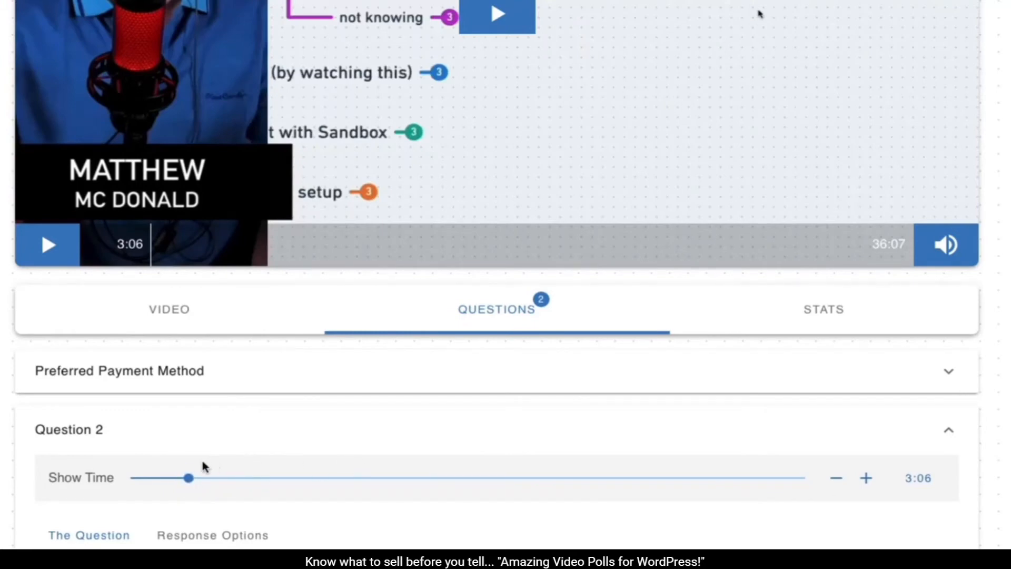
{"action": "left_click_drag", "start_coordinate": [190, 477], "coordinate": [203, 477]}
Delete the second question from the poll.
{"action": "left_click", "coordinate": [210, 428]}
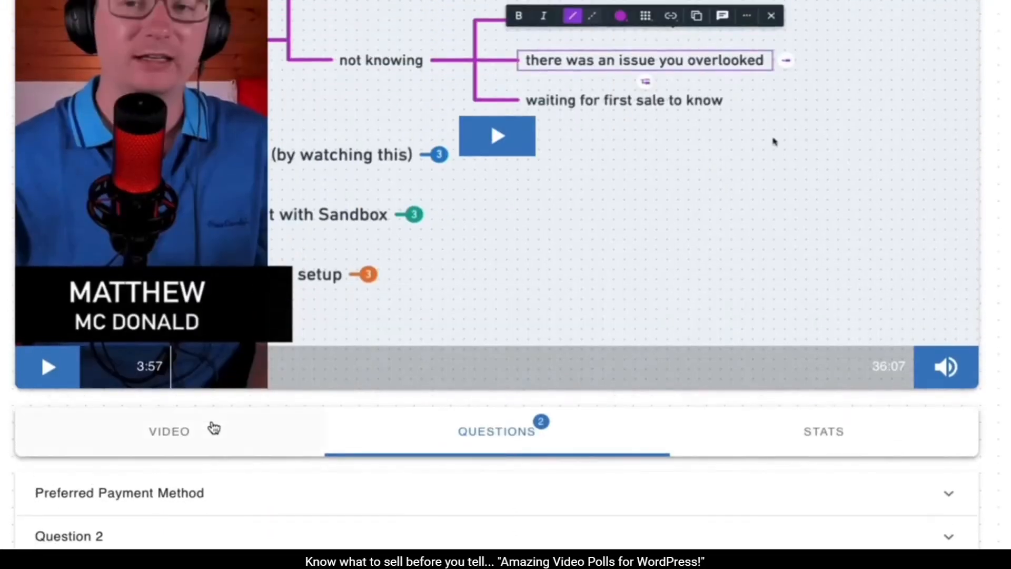
{"action": "left_click", "coordinate": [323, 539]}
{"action": "scroll", "coordinate": [548, 375], "scroll_direction": "down", "scroll_amount": 10}
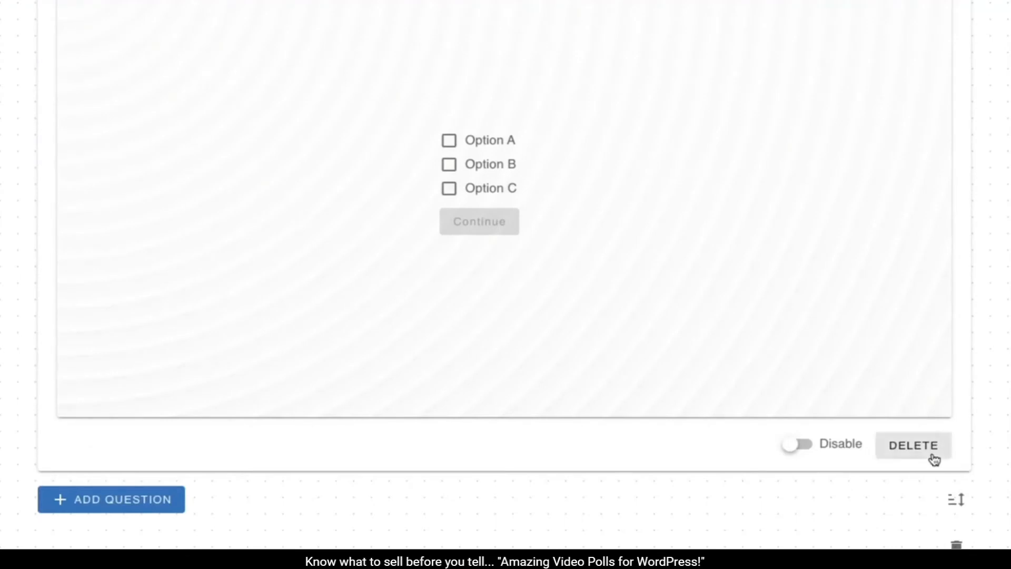
{"action": "left_click", "coordinate": [934, 460]}
{"action": "left_click", "coordinate": [845, 447]}
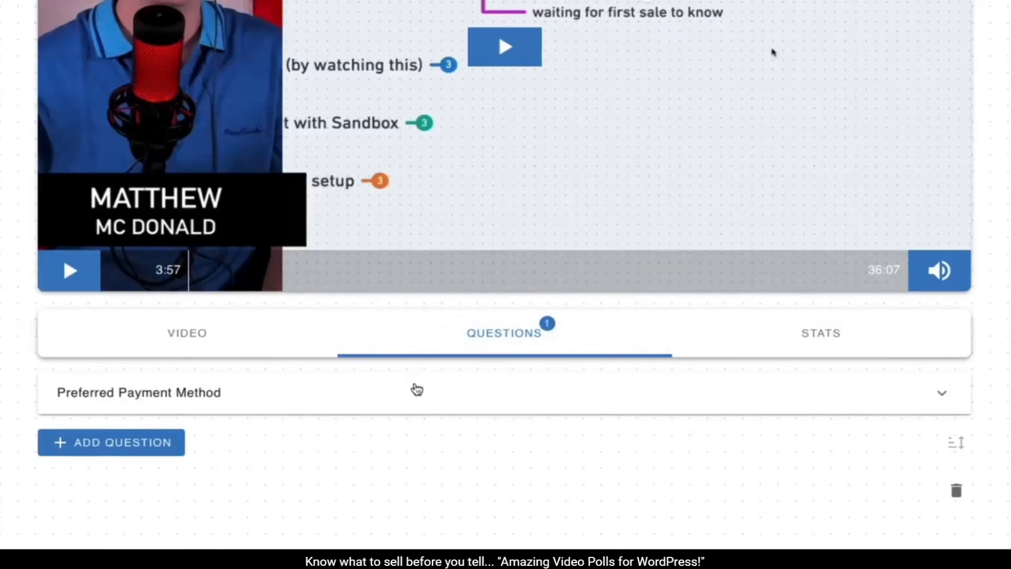
Turn on Open Ended in the response options of the Preferred Payment Method question.
{"action": "left_click", "coordinate": [417, 390]}
{"action": "scroll", "coordinate": [338, 210], "scroll_direction": "down", "scroll_amount": 10}
{"action": "scroll", "coordinate": [339, 90], "scroll_direction": "up", "scroll_amount": 2}
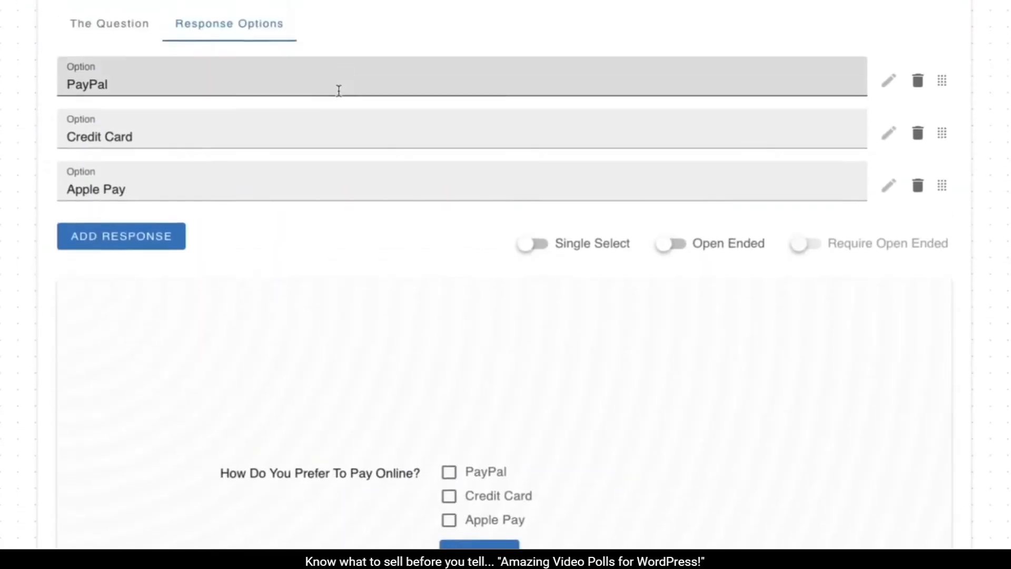
{"action": "scroll", "coordinate": [339, 91], "scroll_direction": "up", "scroll_amount": 2}
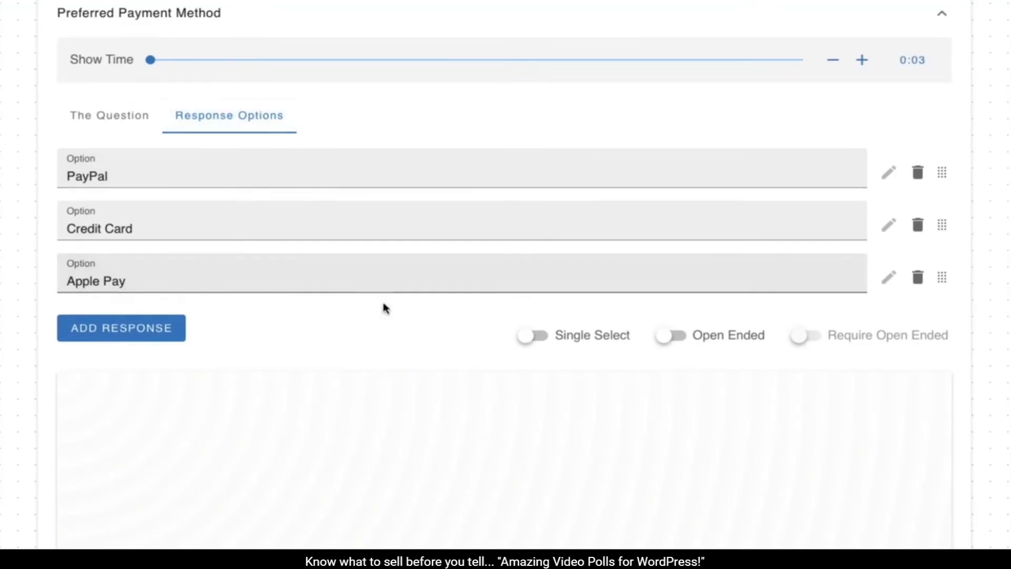
{"action": "left_click", "coordinate": [724, 337]}
{"action": "scroll", "coordinate": [474, 340], "scroll_direction": "down", "scroll_amount": 2}
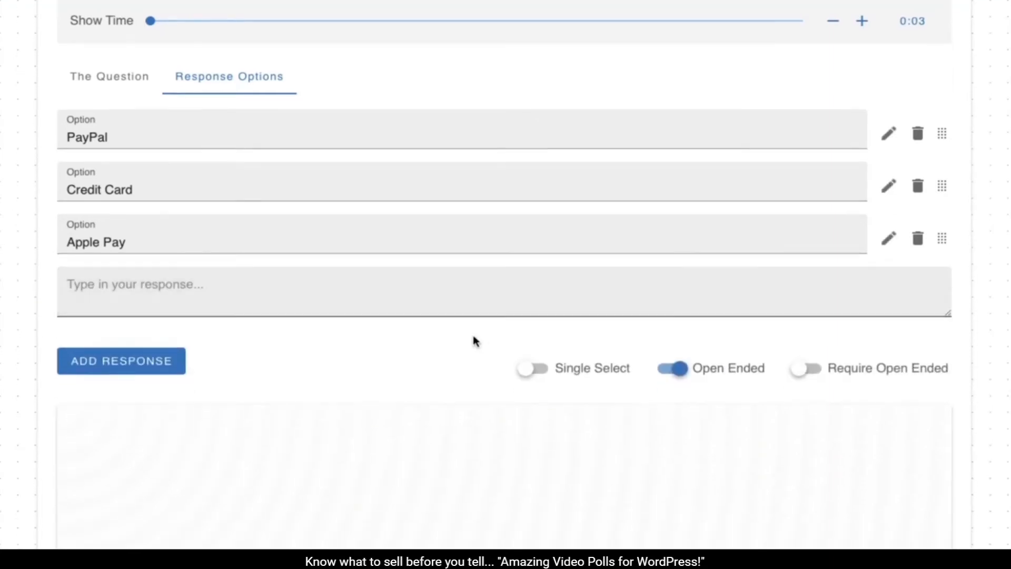
{"action": "scroll", "coordinate": [399, 471], "scroll_direction": "down", "scroll_amount": 3}
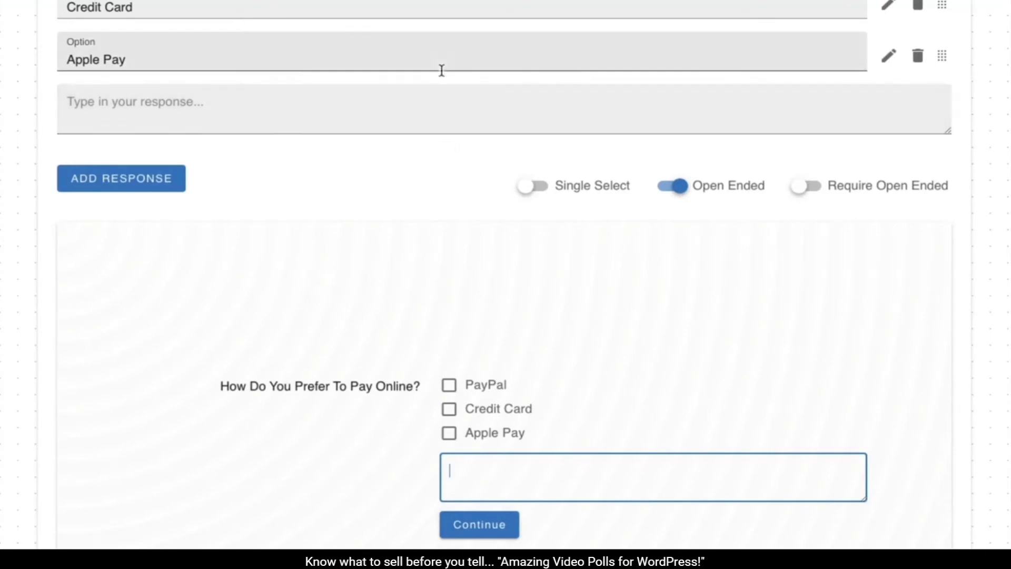
Add Other as a fourth response option and tie the open-ended text response to that option.
{"action": "left_click", "coordinate": [456, 58]}
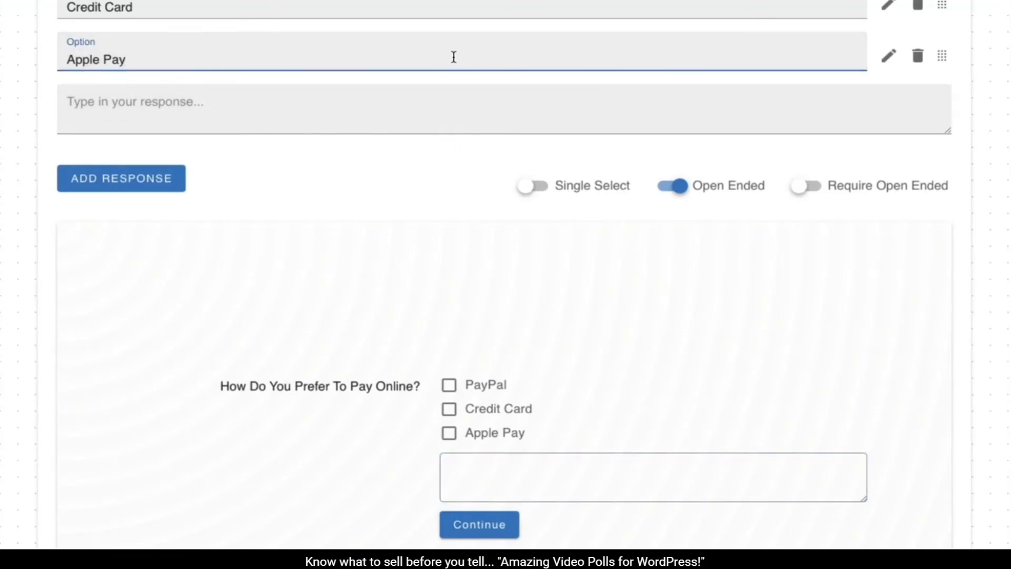
{"action": "key", "text": "Return"}
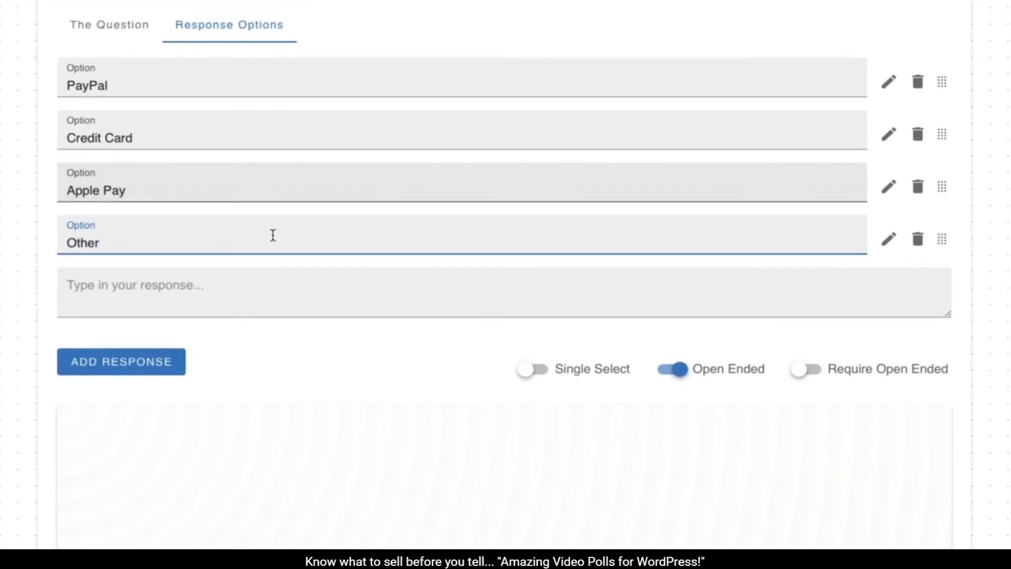
{"action": "left_click", "coordinate": [235, 287]}
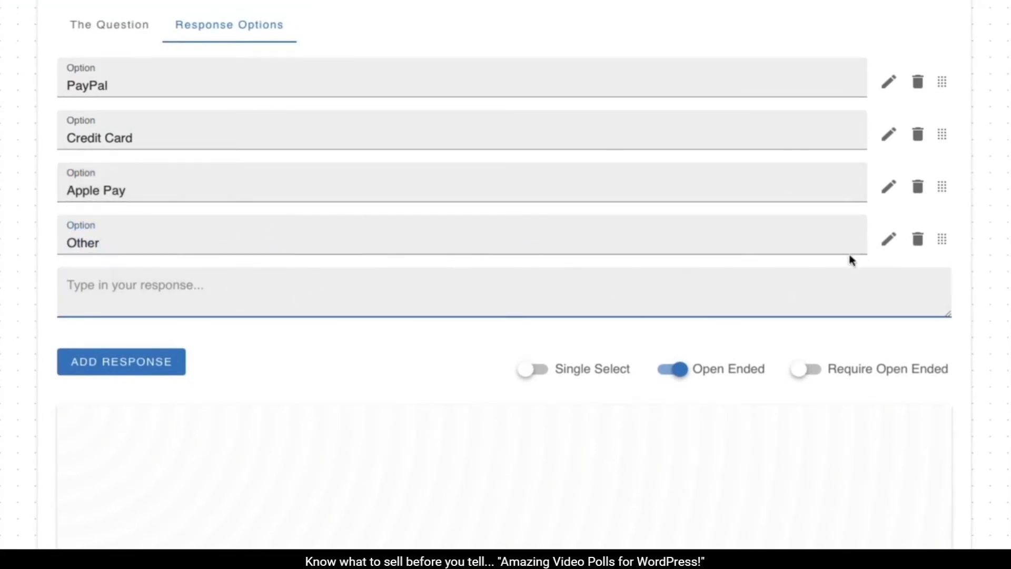
{"action": "left_click", "coordinate": [889, 239]}
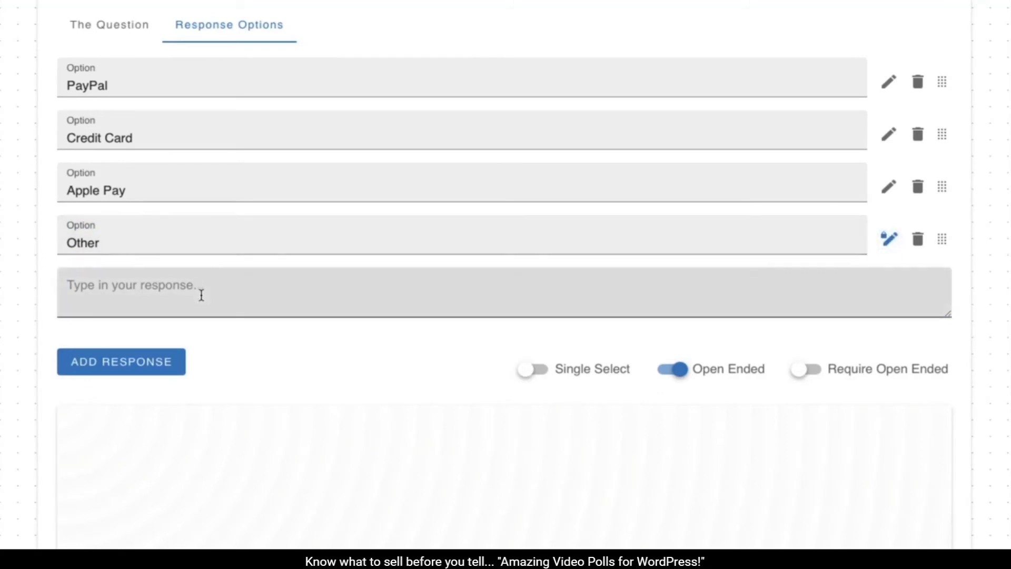
{"action": "scroll", "coordinate": [337, 432], "scroll_direction": "down", "scroll_amount": 3}
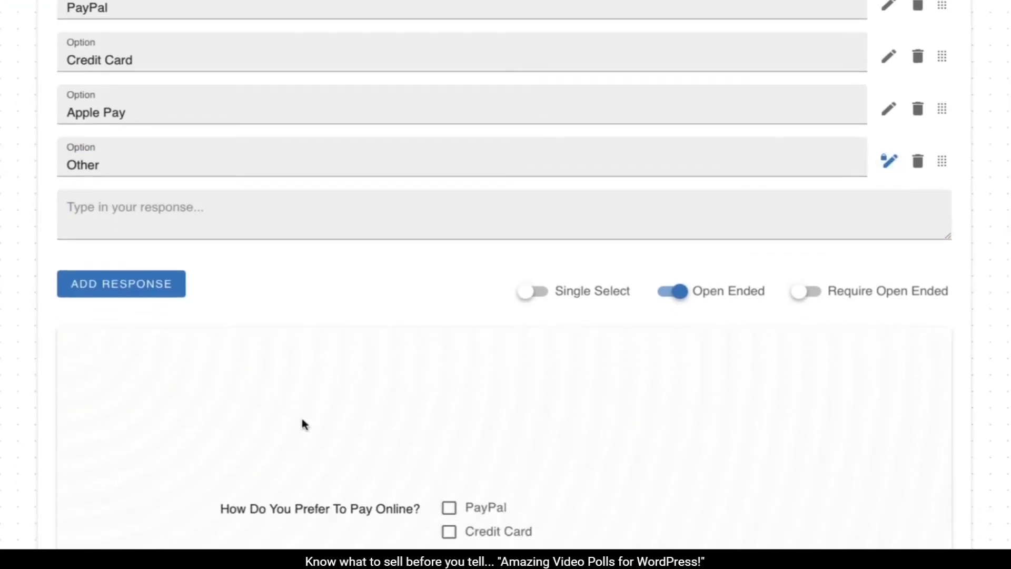
{"action": "scroll", "coordinate": [677, 514], "scroll_direction": "down", "scroll_amount": 1}
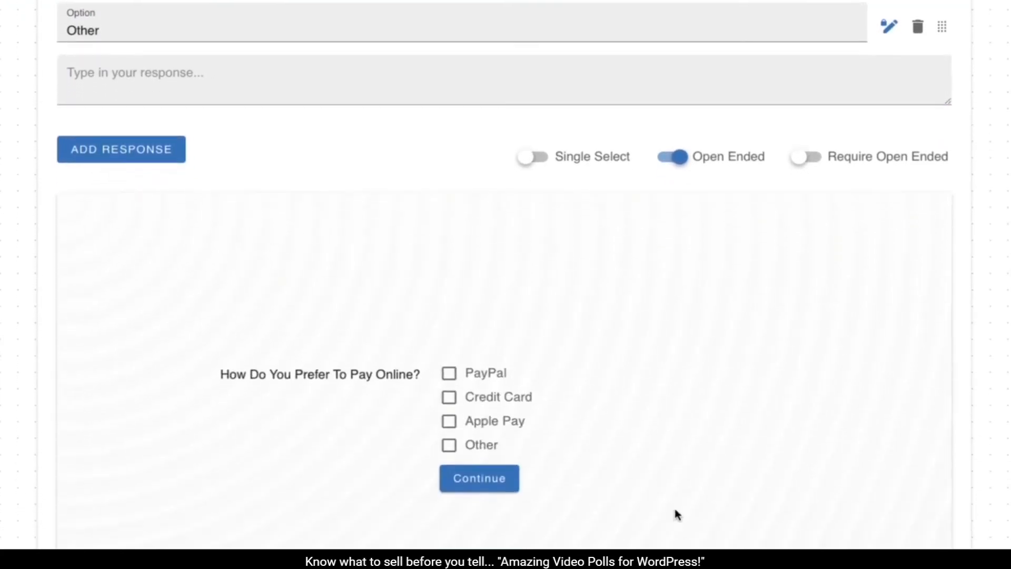
Turn on Single Select for the payment question and try the Other and Apple Pay options in the question preview.
{"action": "left_click", "coordinate": [489, 449]}
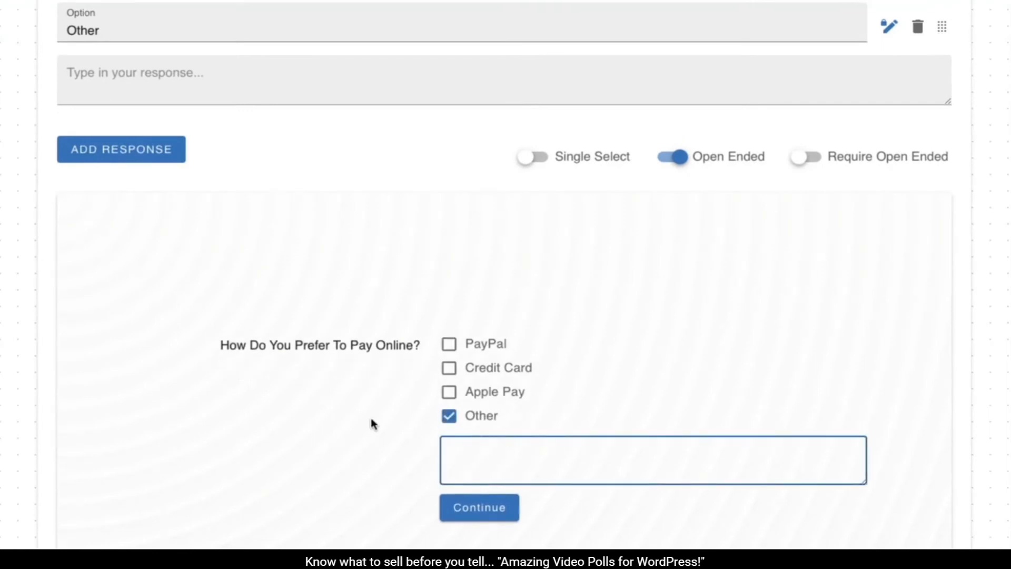
{"action": "left_click", "coordinate": [620, 167]}
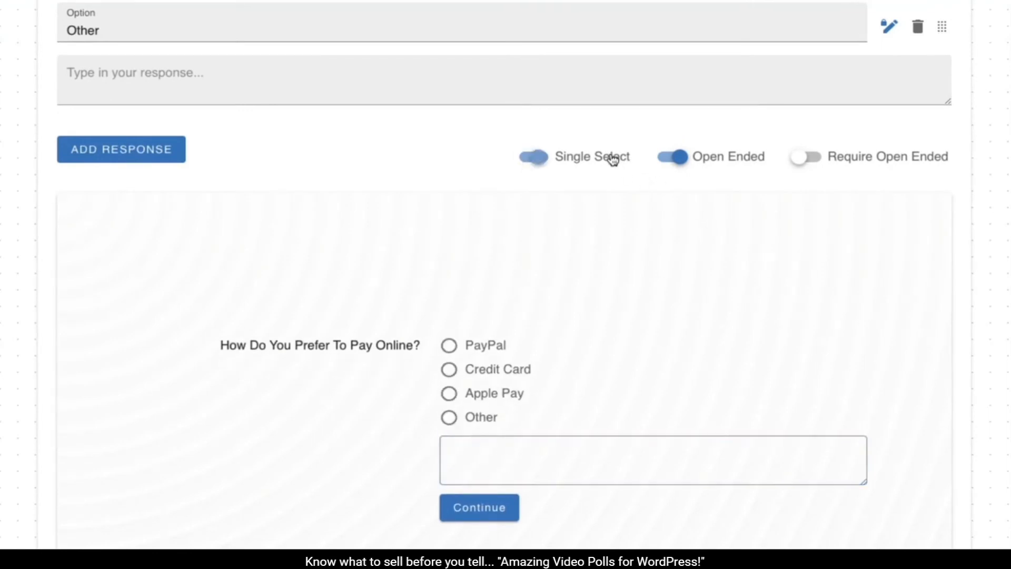
{"action": "left_click", "coordinate": [494, 395]}
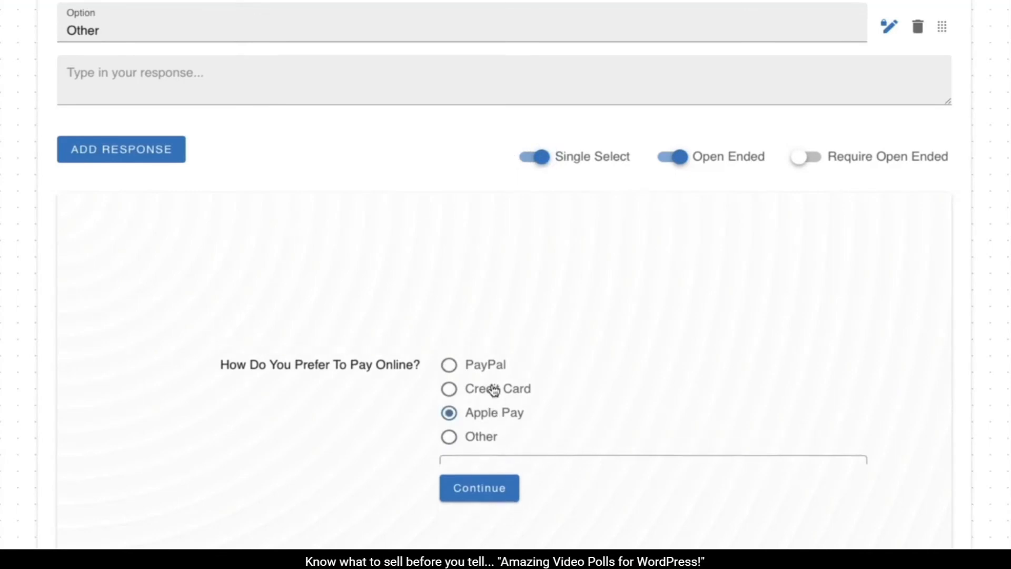
{"action": "left_click", "coordinate": [494, 399]}
{"action": "left_click", "coordinate": [480, 447]}
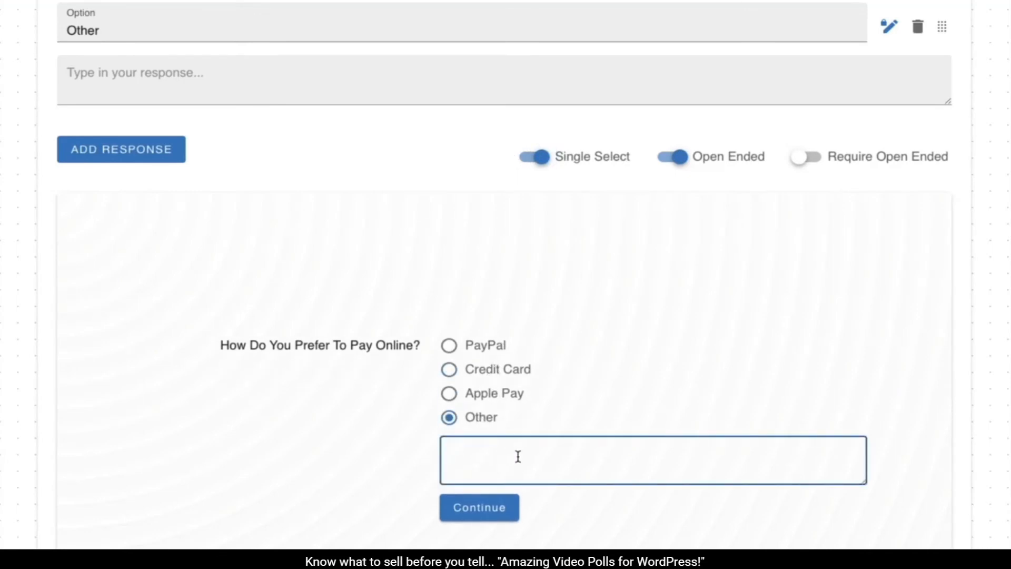
Set the poll's theme color to the pink swatch with RGB 233, 30, 99.
{"action": "scroll", "coordinate": [494, 411], "scroll_direction": "up", "scroll_amount": 10}
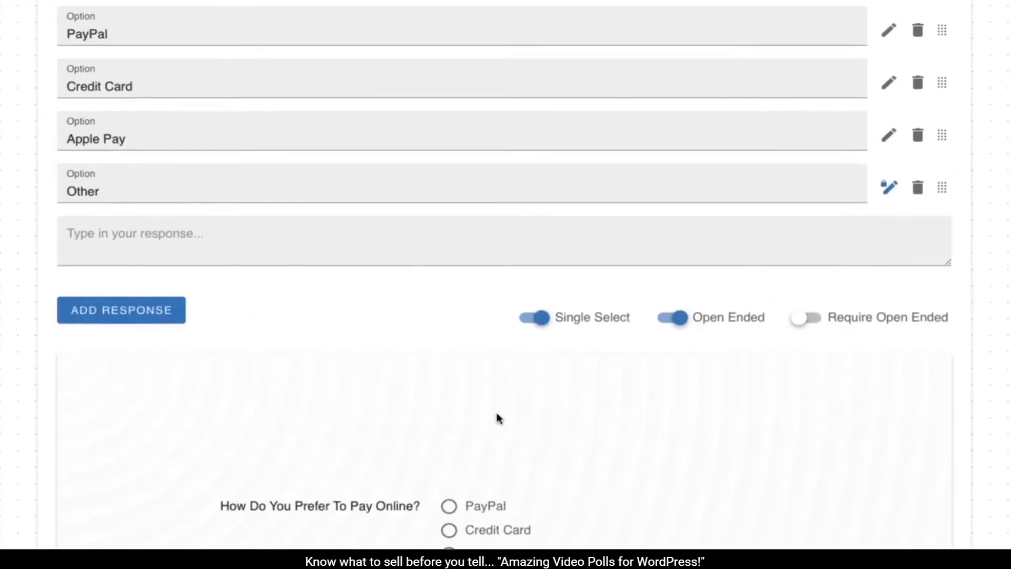
{"action": "scroll", "coordinate": [490, 379], "scroll_direction": "up", "scroll_amount": 1}
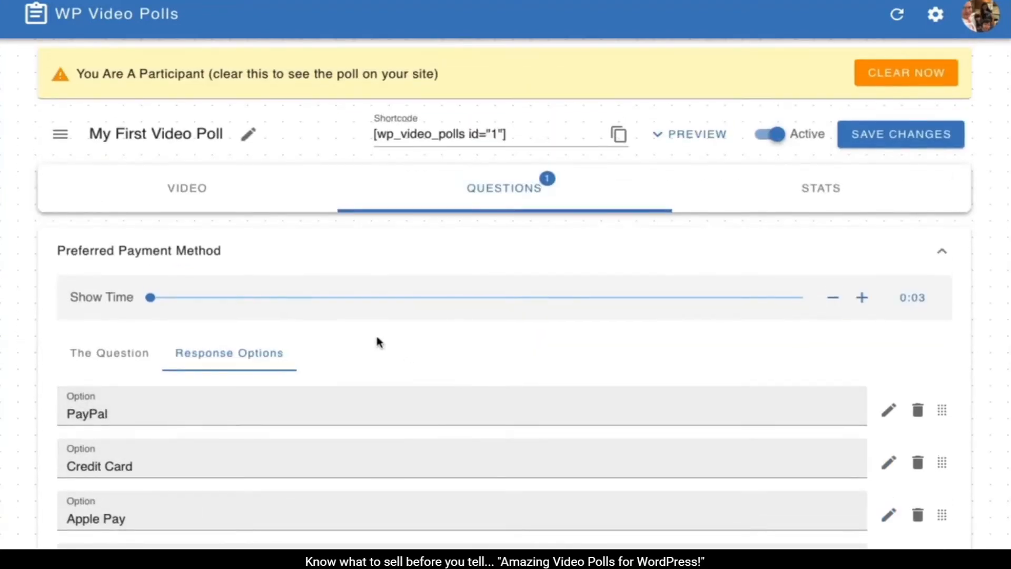
{"action": "left_click", "coordinate": [62, 137]}
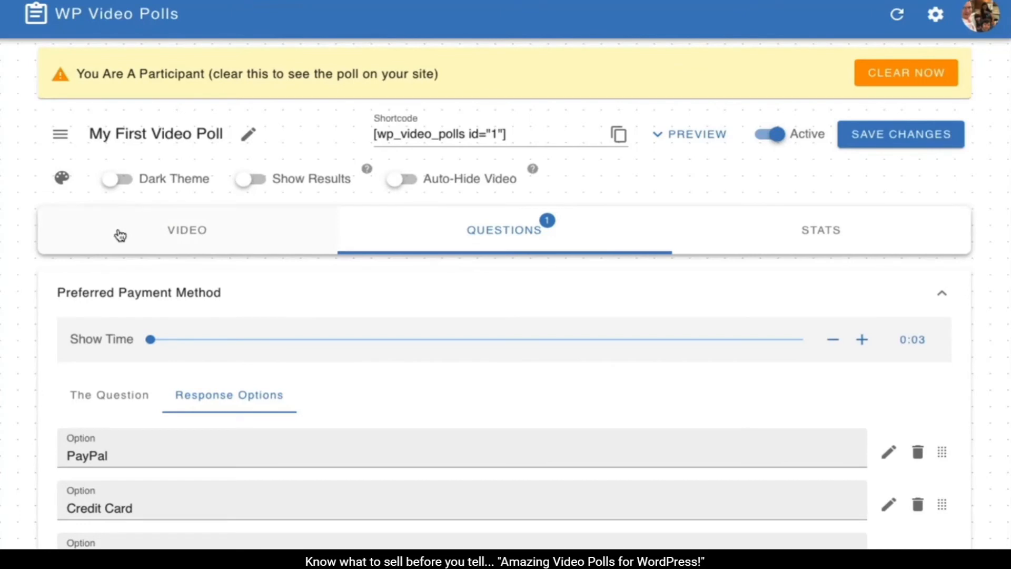
{"action": "left_click", "coordinate": [61, 178]}
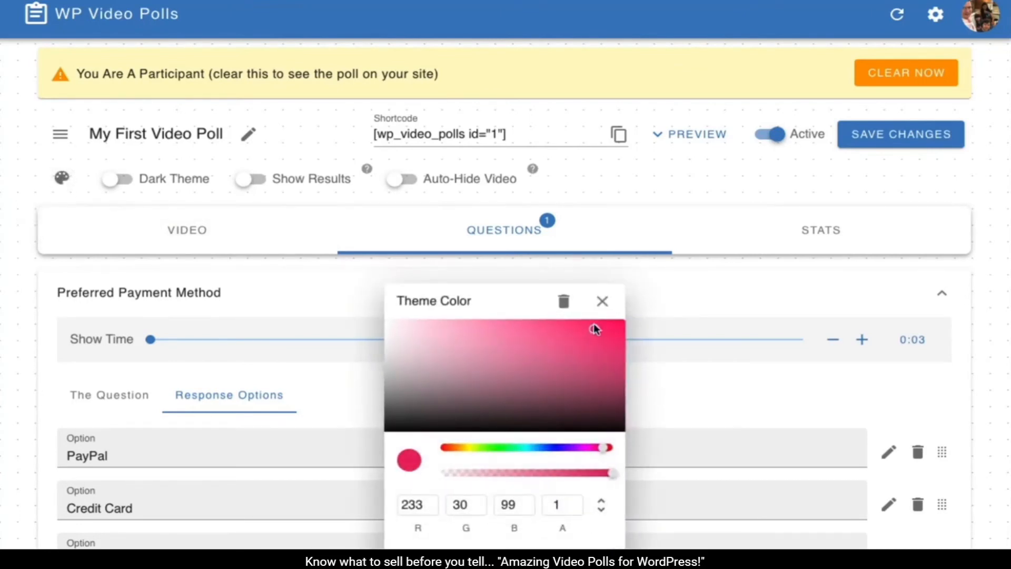
{"action": "mouse_move", "coordinate": [595, 329]}
{"action": "left_mouse_down"}
{"action": "mouse_move", "coordinate": [600, 340]}
{"action": "mouse_move", "coordinate": [602, 324]}
{"action": "left_mouse_up"}
{"action": "scroll", "coordinate": [497, 518], "scroll_direction": "down", "scroll_amount": 1}
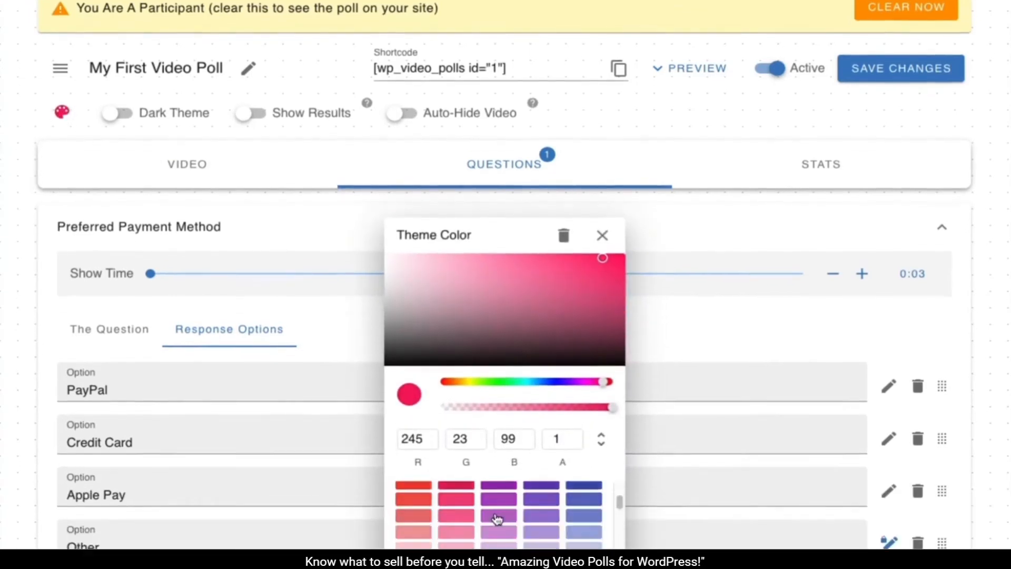
{"action": "scroll", "coordinate": [496, 519], "scroll_direction": "down", "scroll_amount": 1}
{"action": "left_click", "coordinate": [464, 453]}
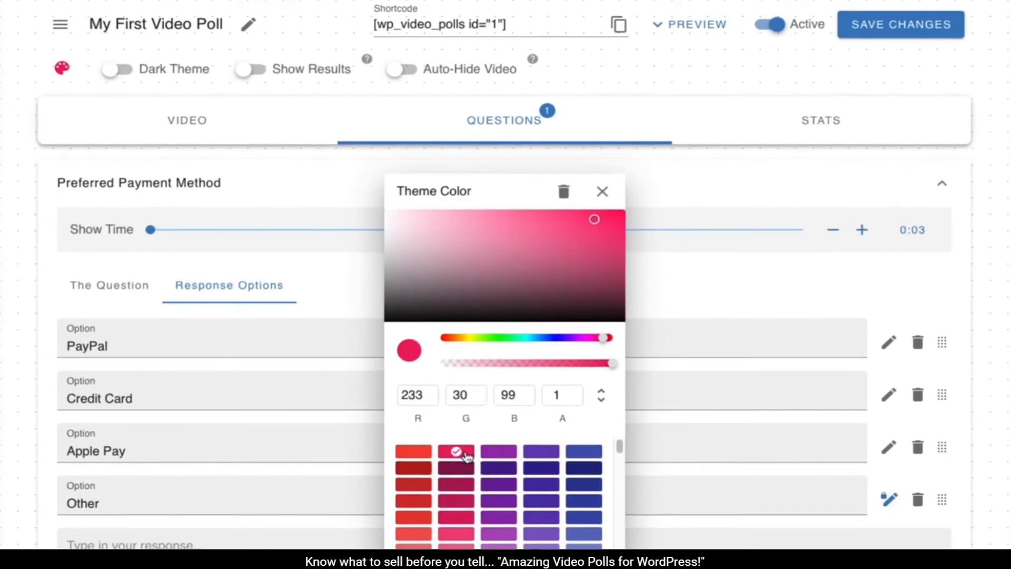
{"action": "left_click", "coordinate": [603, 192]}
Turn on Dark Theme for the poll and try the Apple Pay and Other options in the question preview.
{"action": "left_click", "coordinate": [174, 78]}
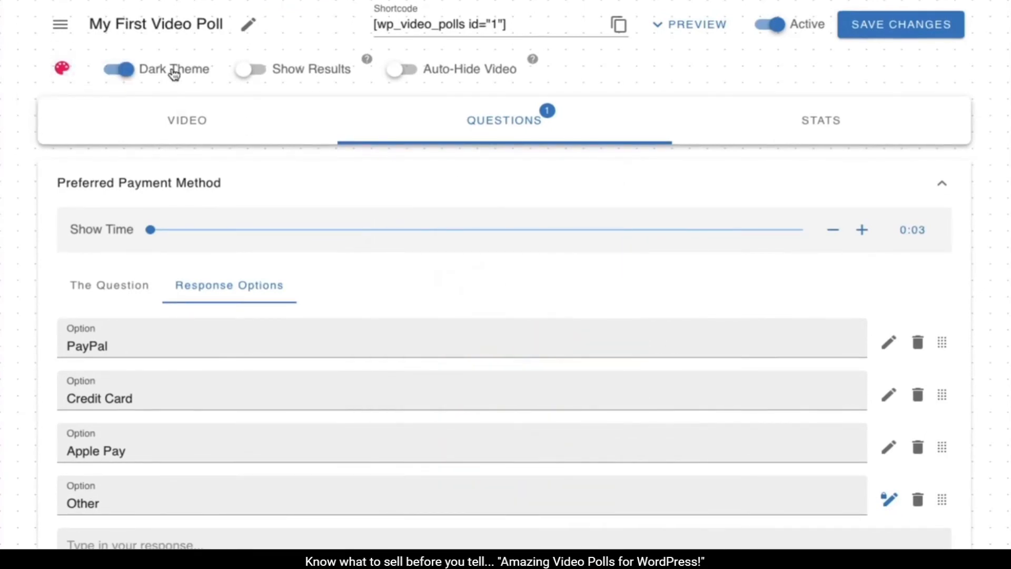
{"action": "scroll", "coordinate": [497, 492], "scroll_direction": "down", "scroll_amount": 10}
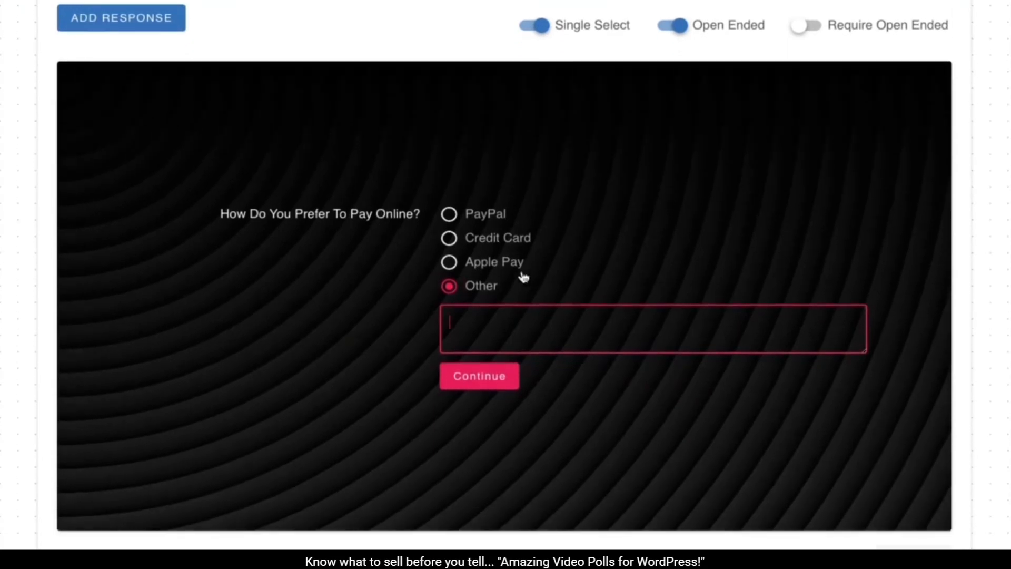
{"action": "left_click", "coordinate": [508, 268]}
{"action": "left_click", "coordinate": [495, 314]}
Save the poll changes and clear the participant status so the poll shows on the site again.
{"action": "scroll", "coordinate": [530, 332], "scroll_direction": "up", "scroll_amount": 10}
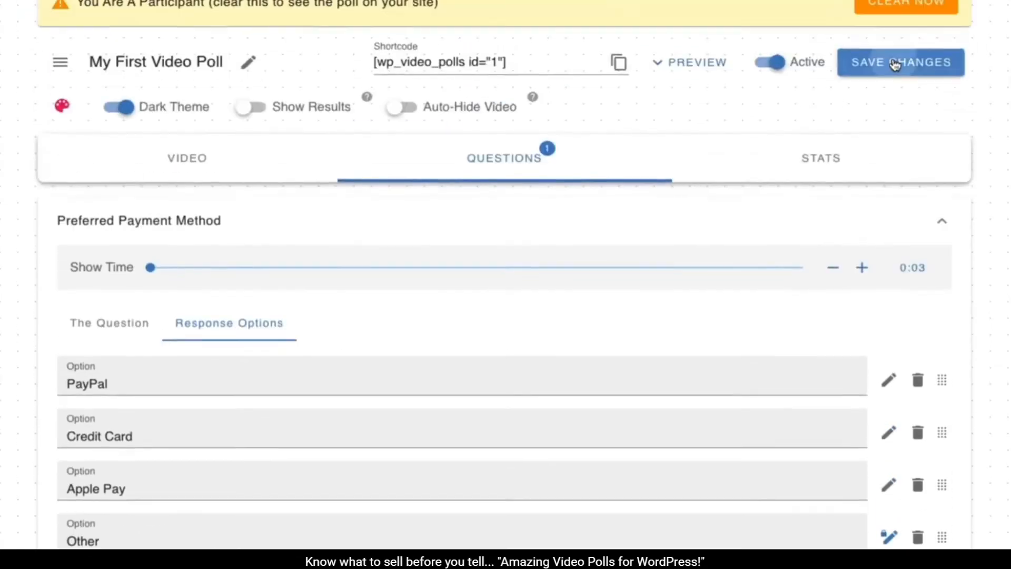
{"action": "left_click", "coordinate": [895, 63]}
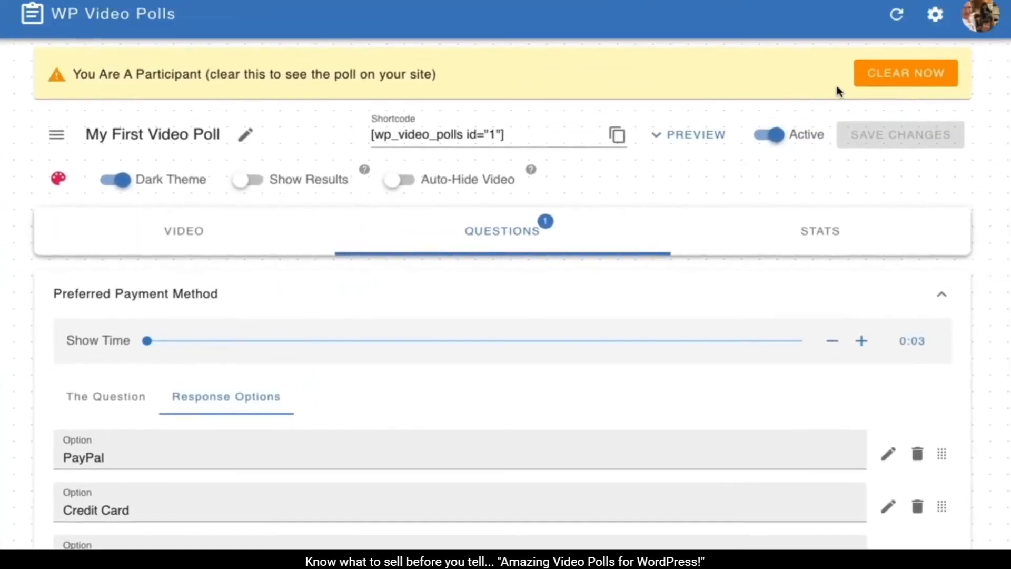
{"action": "left_click", "coordinate": [877, 75]}
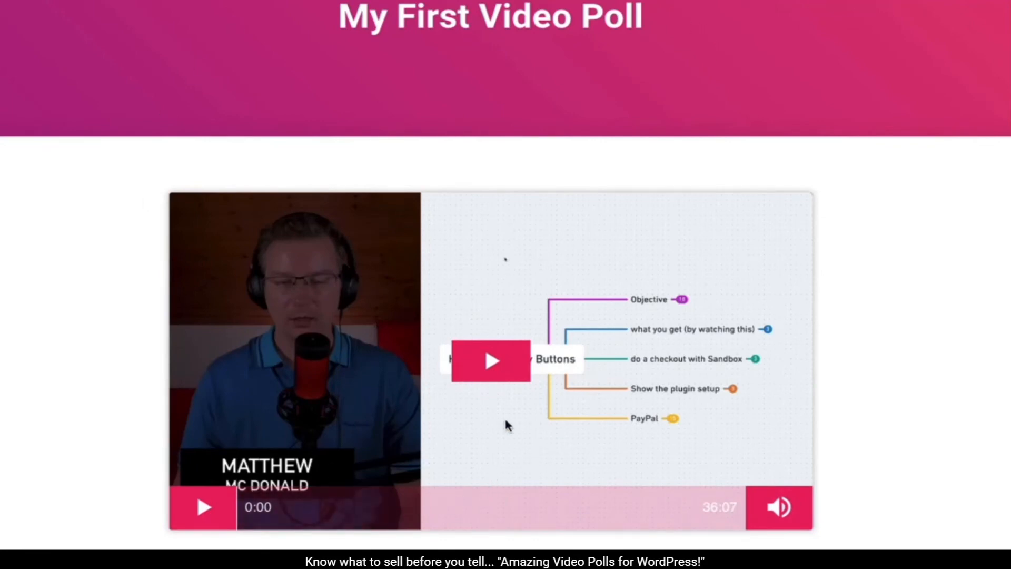
Play the video on the live poll page and choose Credit Card, then Other, as the payment answer.
{"action": "left_click", "coordinate": [498, 375]}
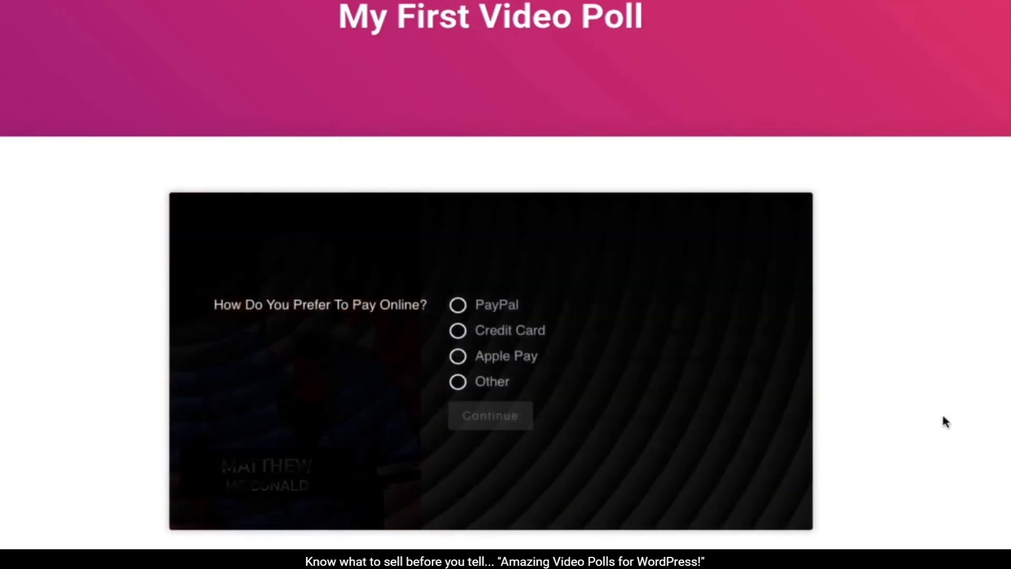
{"action": "left_click", "coordinate": [515, 335]}
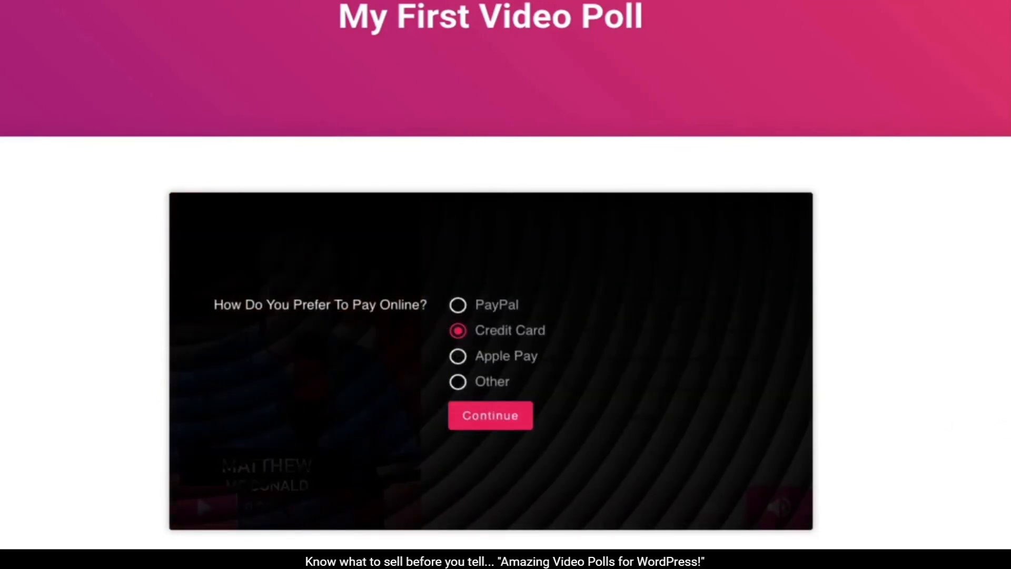
{"action": "left_click", "coordinate": [498, 386]}
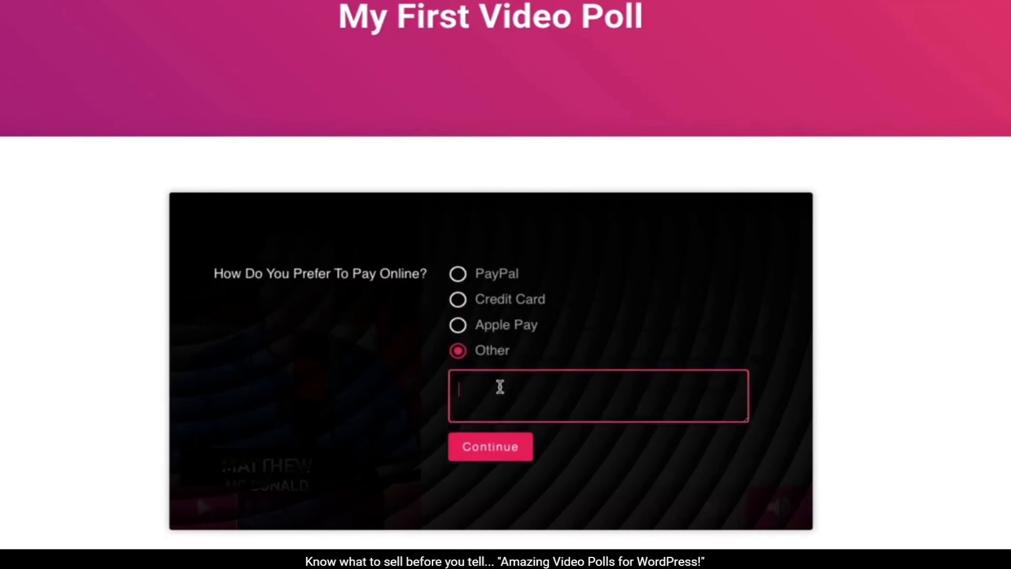